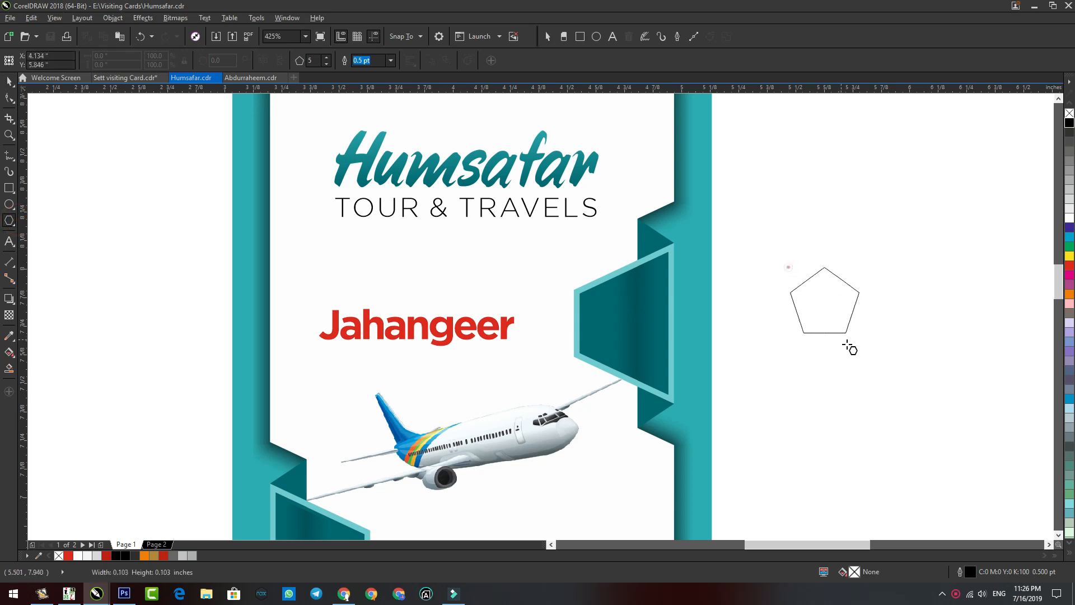
Step: Make the polygon six-sided and move the hexagon onto the upper teal panel beside Jahangeer
click(327, 58)
click(13, 82)
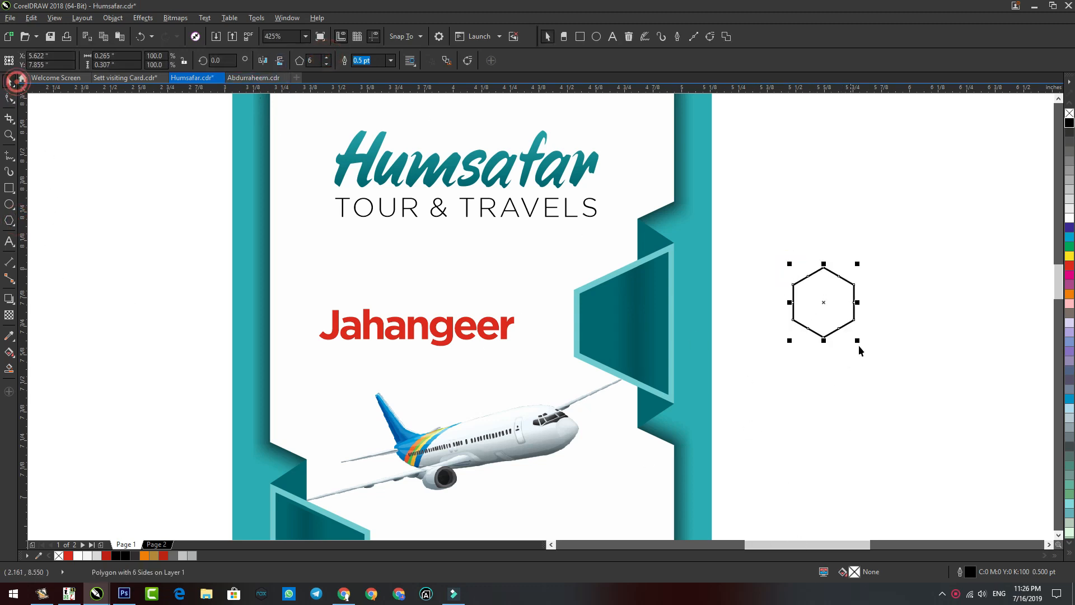
click(858, 250)
drag(826, 307, 630, 328)
Step: Copy the fill only from the light-teal panel border onto the hexagon
scroll(538, 478, up, 1)
key(ctrl+shift+a)
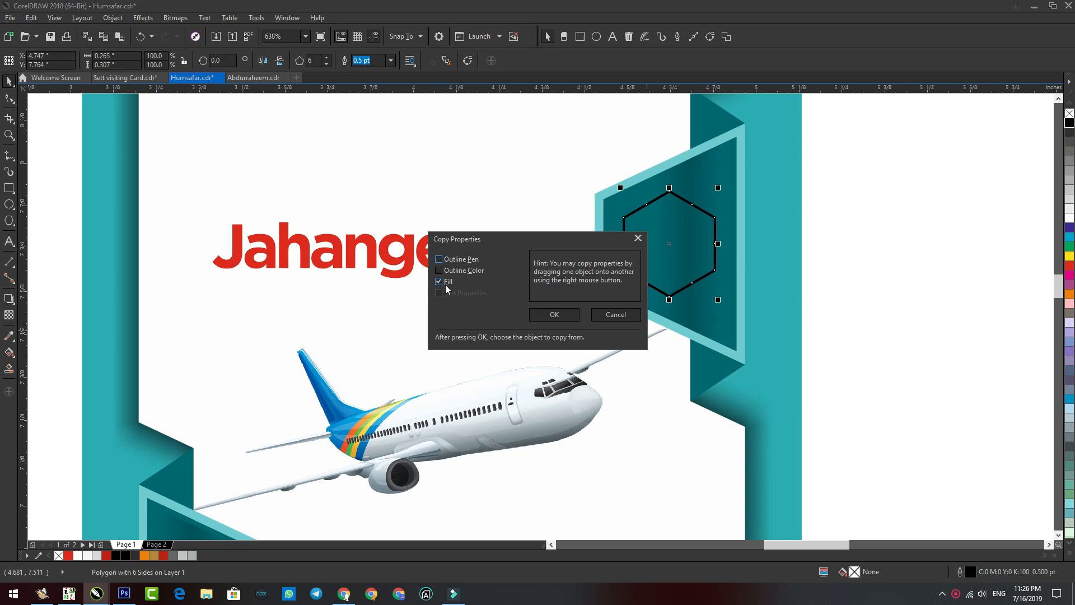
click(554, 314)
click(597, 281)
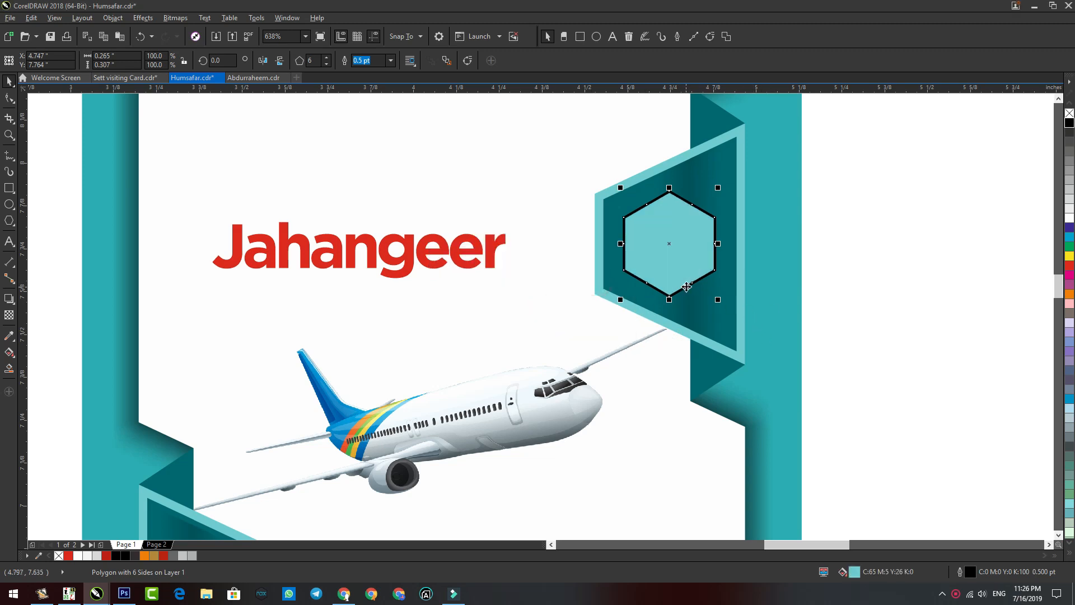
Step: Change the hexagon's fill to a radial teal-to-white gradient and remove its outline
double_click(854, 572)
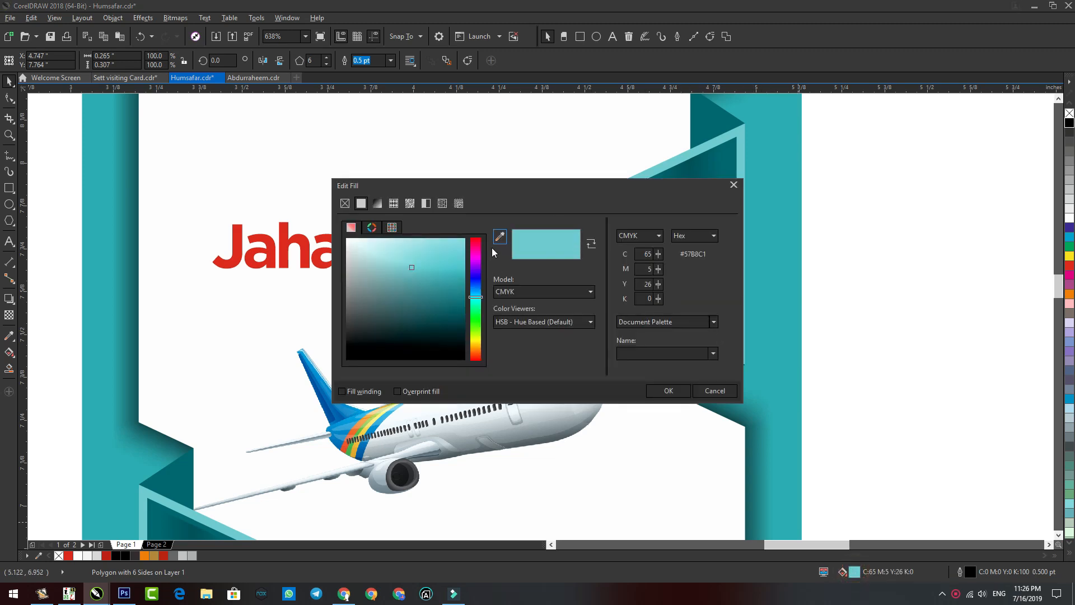
click(512, 247)
click(661, 391)
click(655, 269)
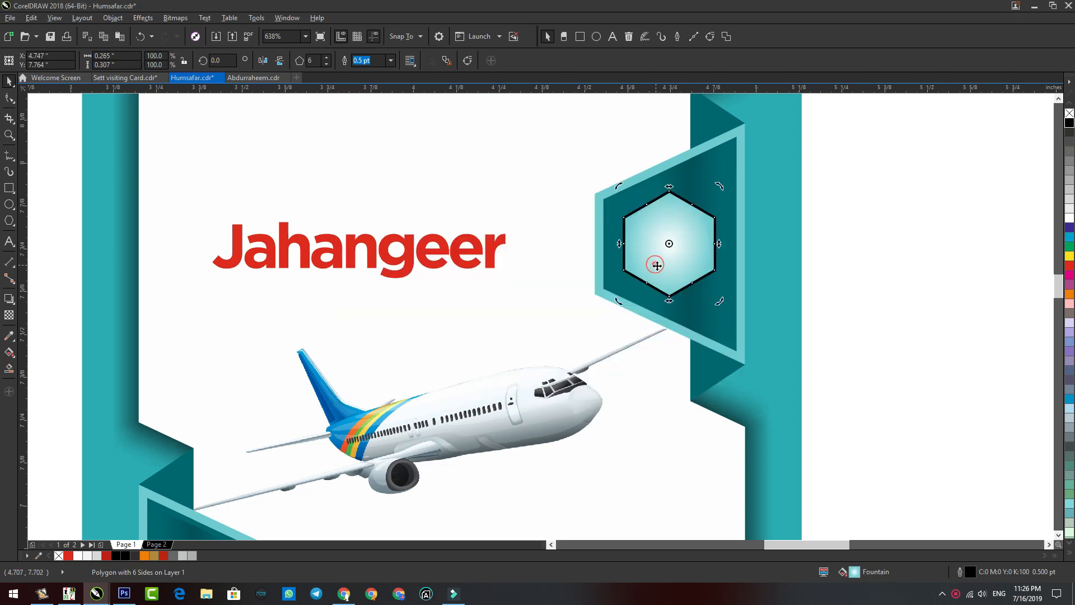
right_click(1068, 117)
click(948, 192)
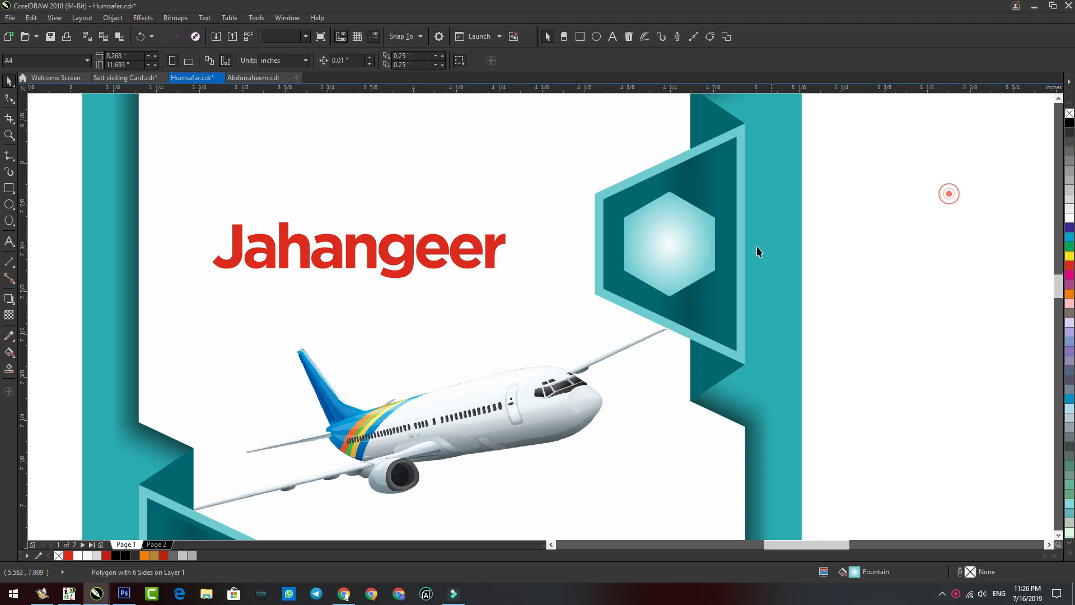
scroll(722, 254, down, 5)
scroll(720, 287, up, 5)
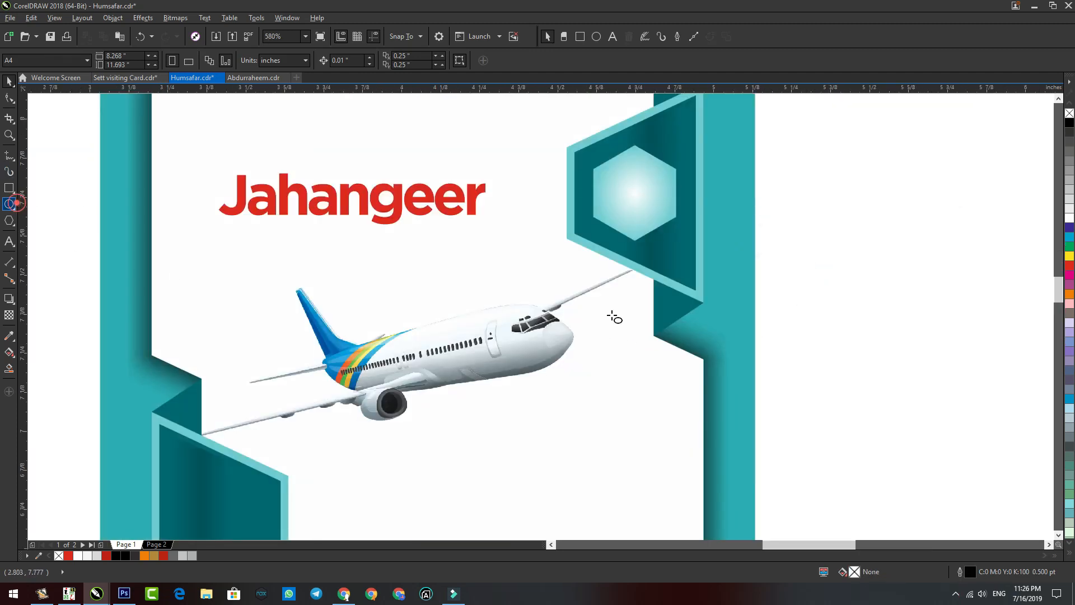
Step: Draw a black ellipse beside the page and convert it to a bitmap
drag(776, 254, 866, 284)
key(space)
click(175, 18)
click(173, 29)
click(495, 355)
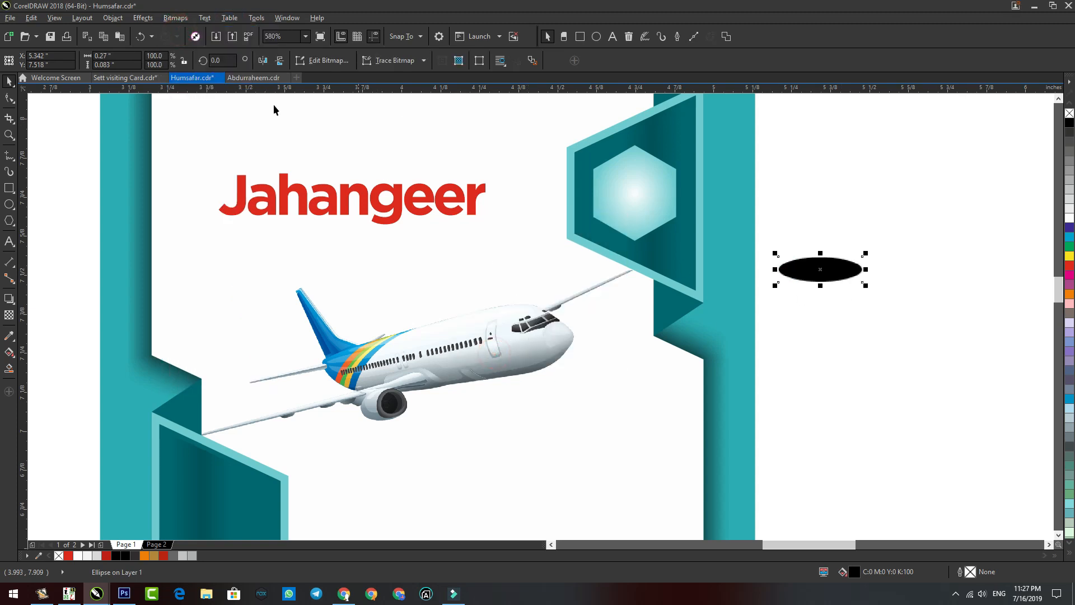
Step: Apply a Gaussian Blur with a 10-pixel radius to the ellipse bitmap
click(175, 18)
mouse_move(261, 264)
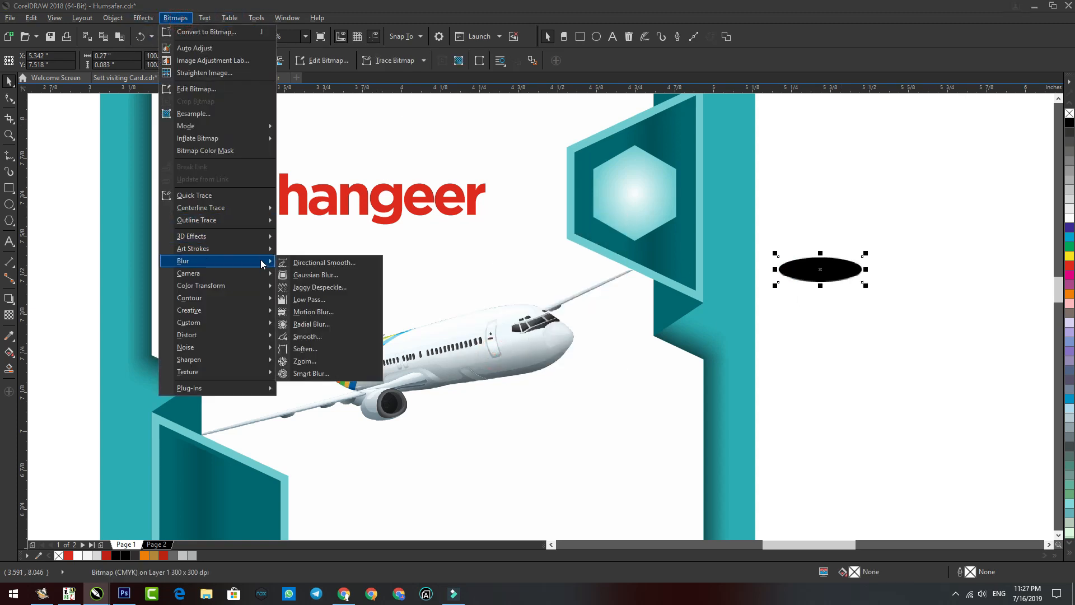
click(316, 275)
click(475, 286)
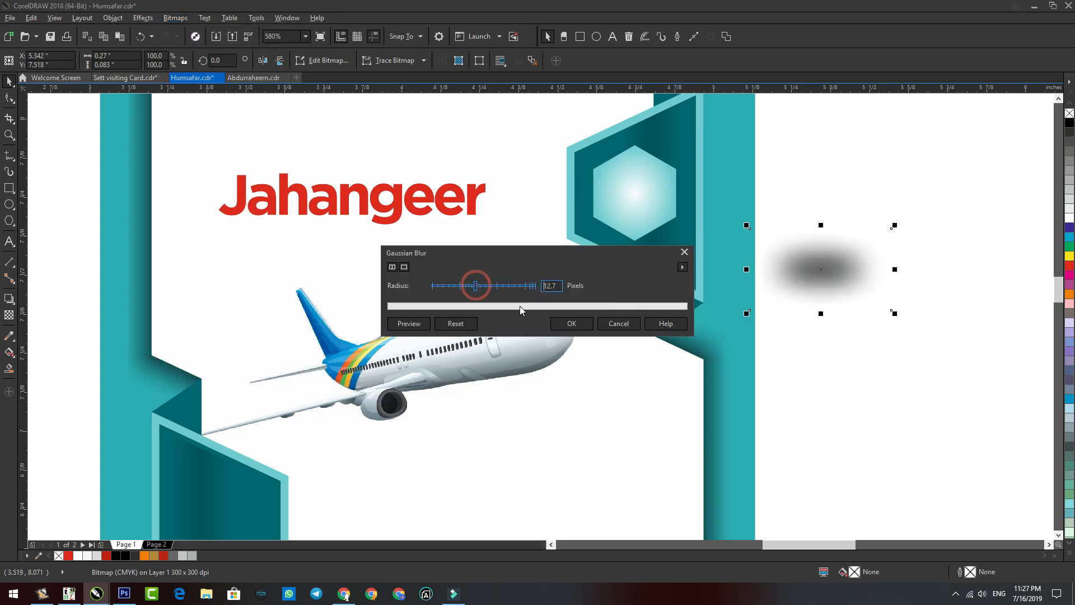
click(571, 323)
Step: Shrink the blurred shadow under the hexagon, then duplicate the hexagon with its shadow
mouse_move(890, 231)
mouse_down()
mouse_move(811, 280)
mouse_move(679, 269)
mouse_move(643, 251)
mouse_move(647, 243)
mouse_up()
click(647, 185)
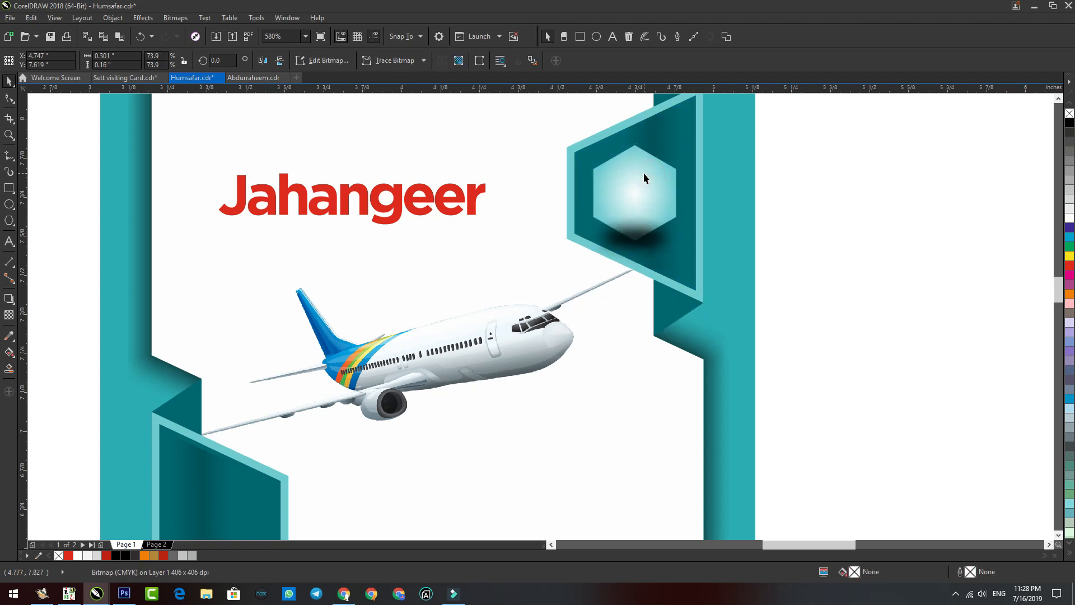
click(639, 247)
shift+click(585, 203)
shift+click(649, 171)
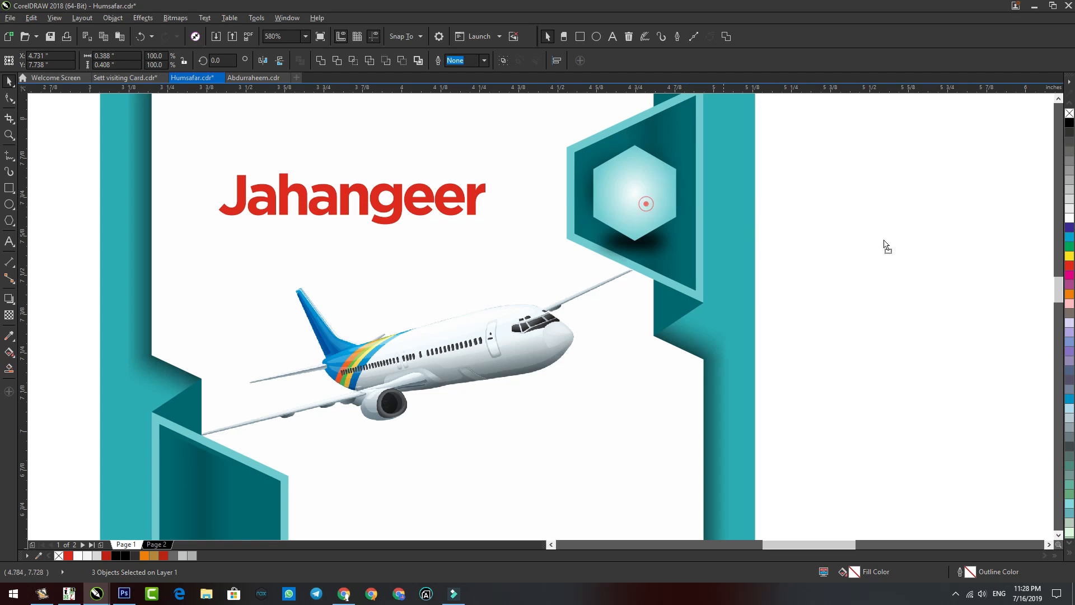
key(ctrl+d)
Step: Move the hexagon copy into the lower left panel and repeat copies down it
scroll(856, 268, down, 2)
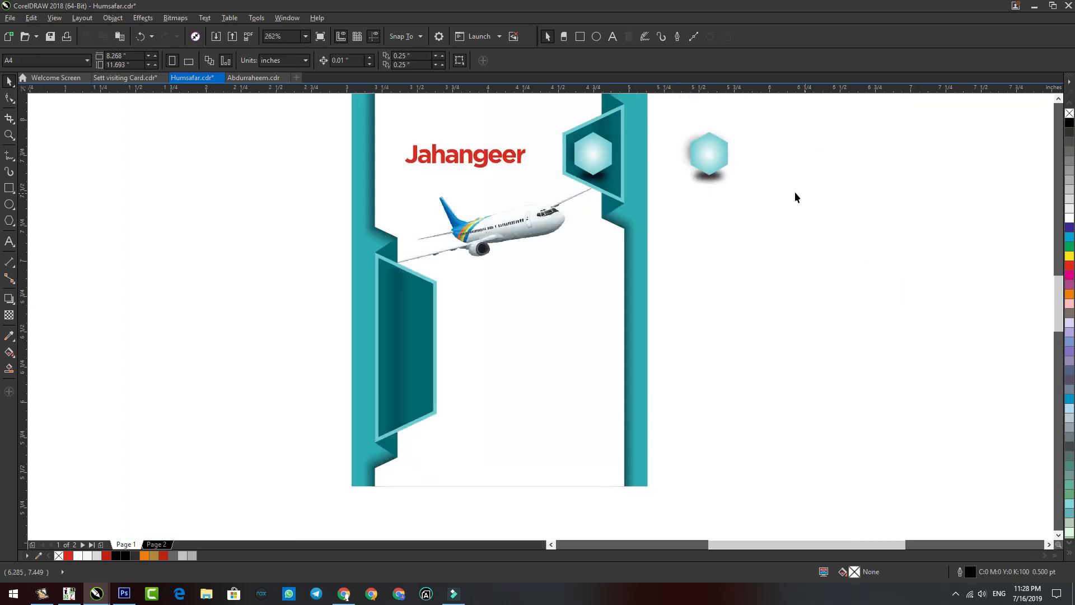
drag(717, 159, 540, 276)
scroll(425, 318, up, 1)
key(ctrl+r)
key(shift+F4)
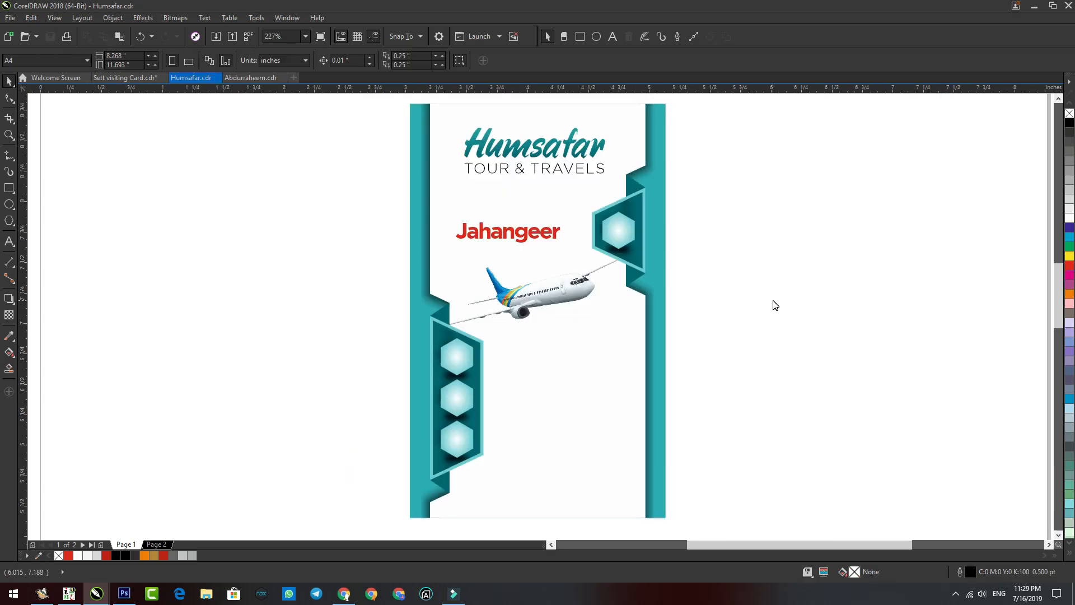
key(ctrl+i)
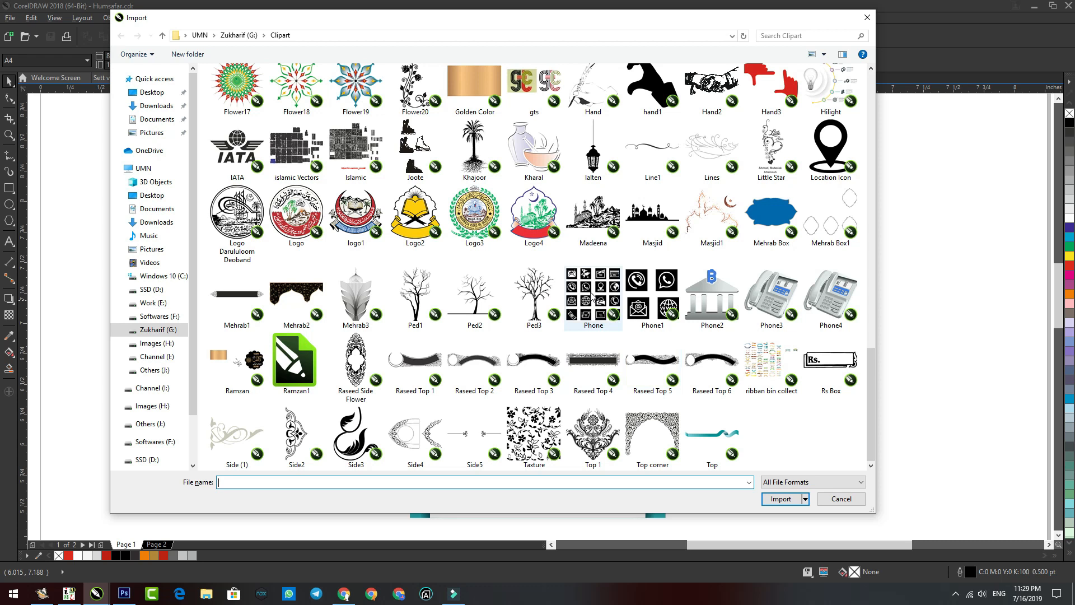
Step: Import the Phone clipart icon set to the right of the page and zoom in
double_click(592, 297)
click(702, 208)
key(z)
drag(897, 439, 325, 202)
click(880, 427)
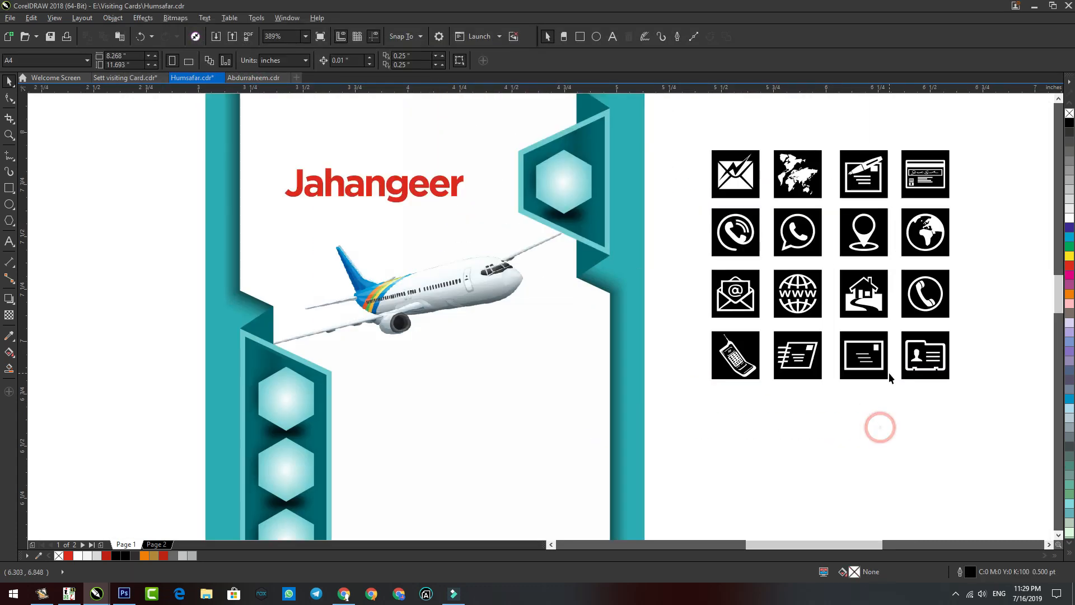
Step: Ungroup the ID-card icon and pull its card shape out, filled black
click(914, 373)
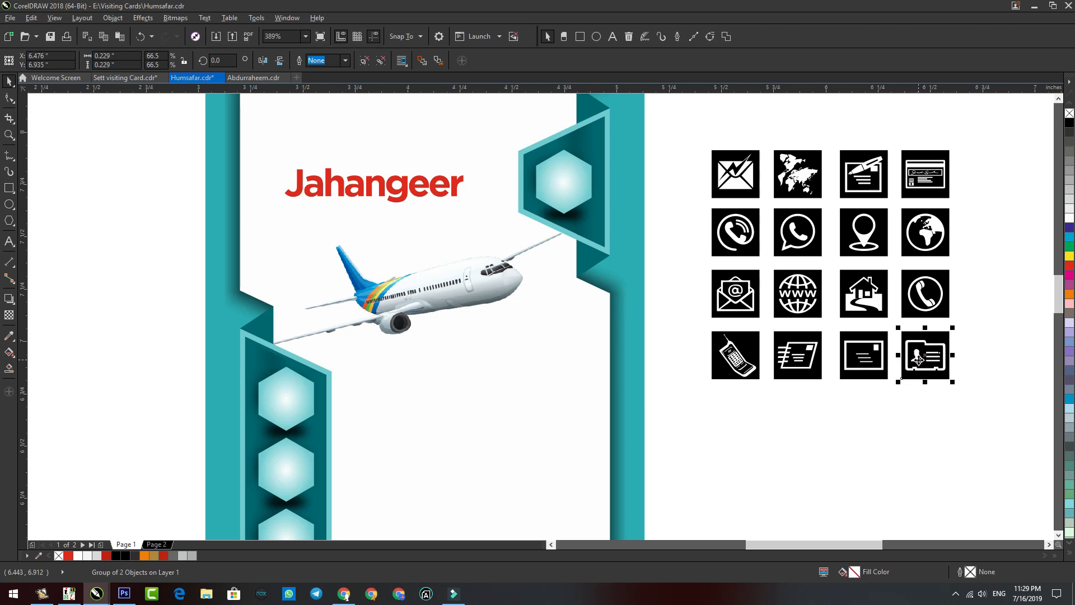
key(ctrl+u)
drag(943, 376, 818, 429)
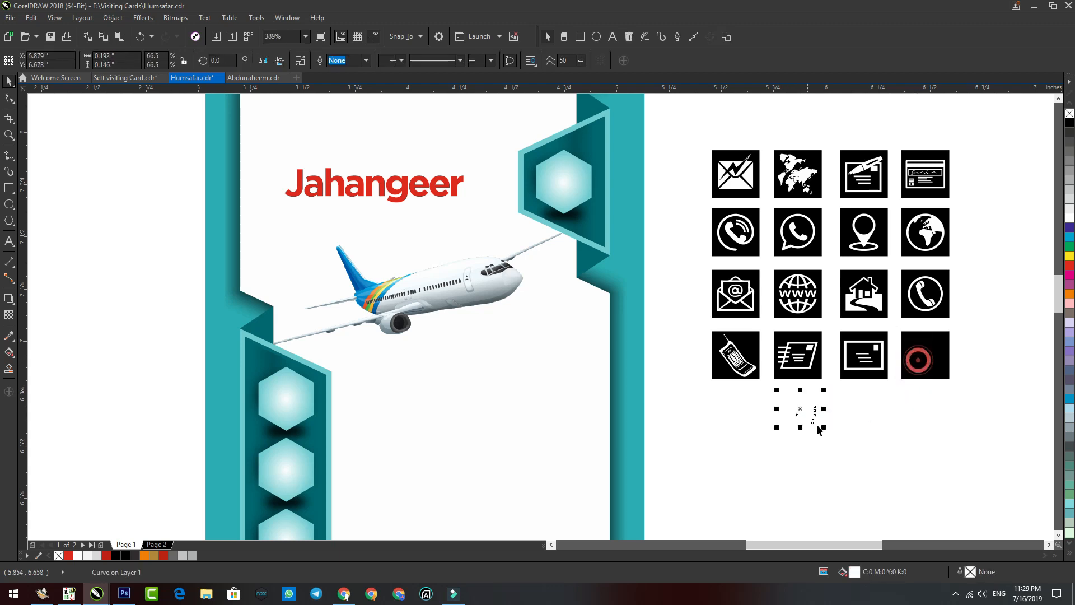
click(1070, 123)
scroll(921, 427, up, 3)
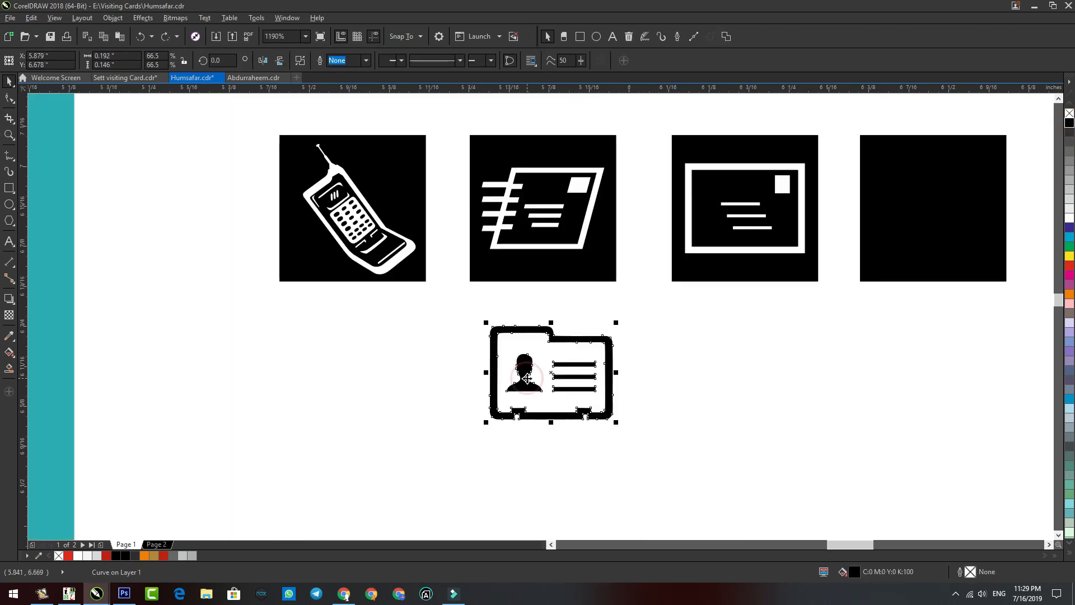
Step: Split the person silhouette off the card shape and delete the leftover card outline
key(F10)
drag(503, 403, 527, 352)
drag(549, 394, 378, 395)
key(ctrl+x)
key(ctrl+v)
key(space)
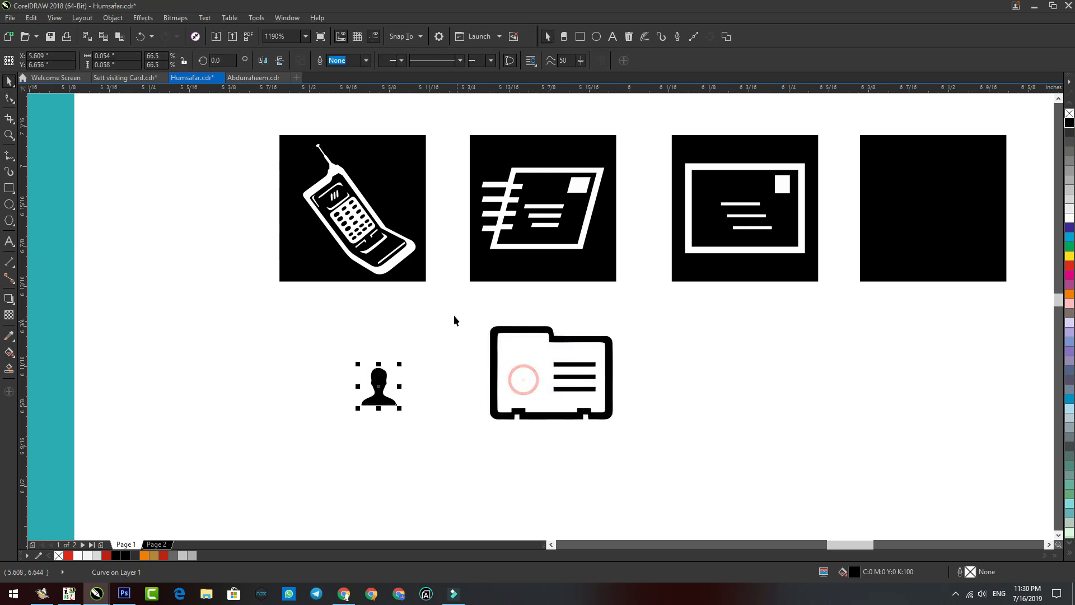
click(494, 341)
key(Delete)
scroll(650, 361, down, 2)
click(779, 314)
Step: Delete the empty square, then centre and enlarge the person silhouette in the upper hexagon
key(Delete)
click(726, 382)
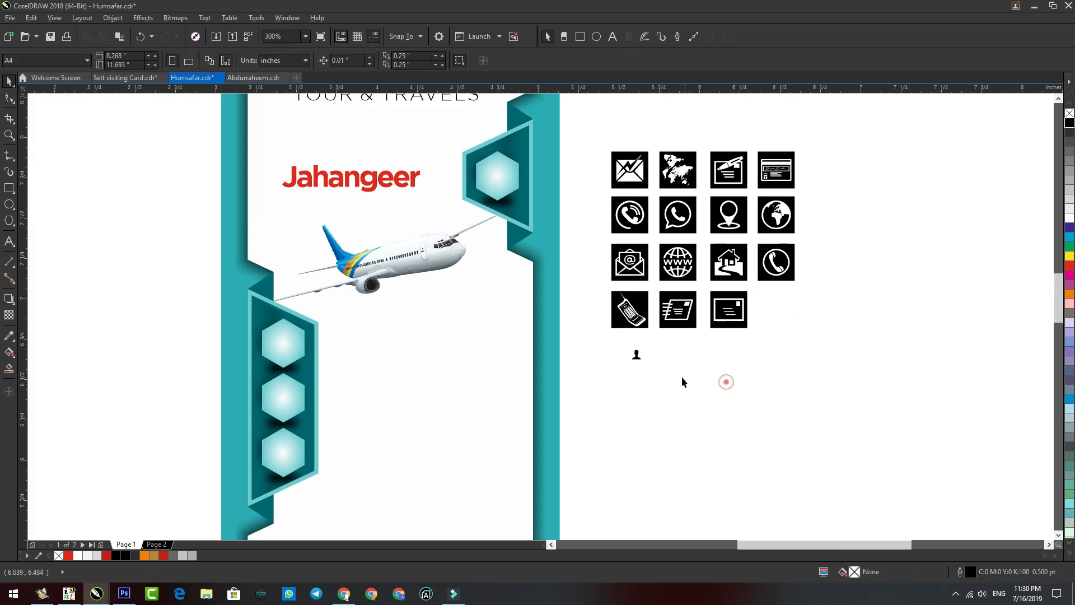
drag(639, 358, 496, 175)
scroll(493, 168, up, 5)
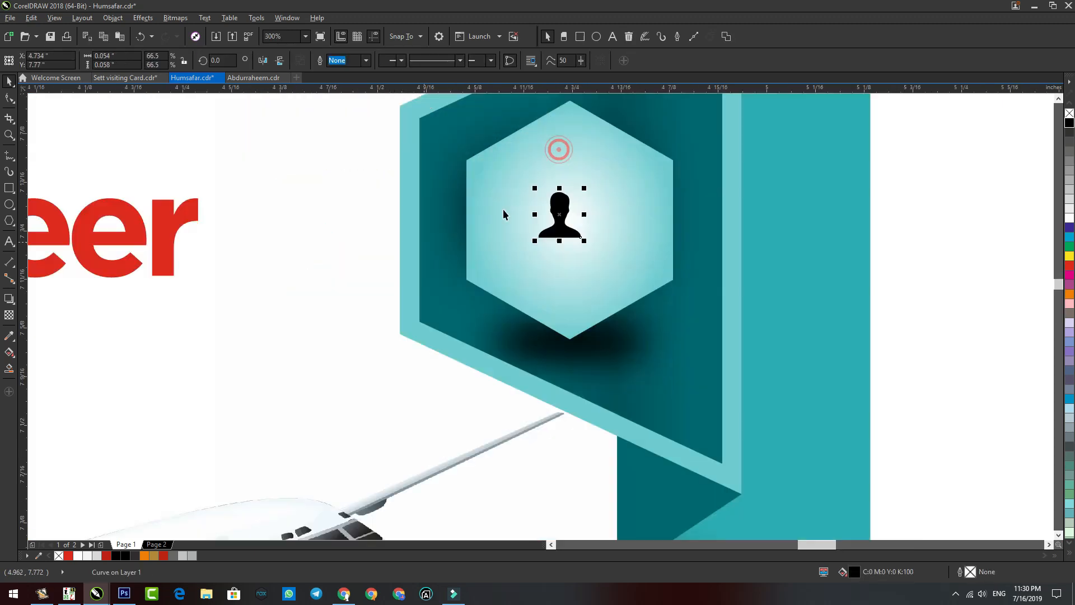
key(c)
key(e)
click(570, 161)
click(595, 193)
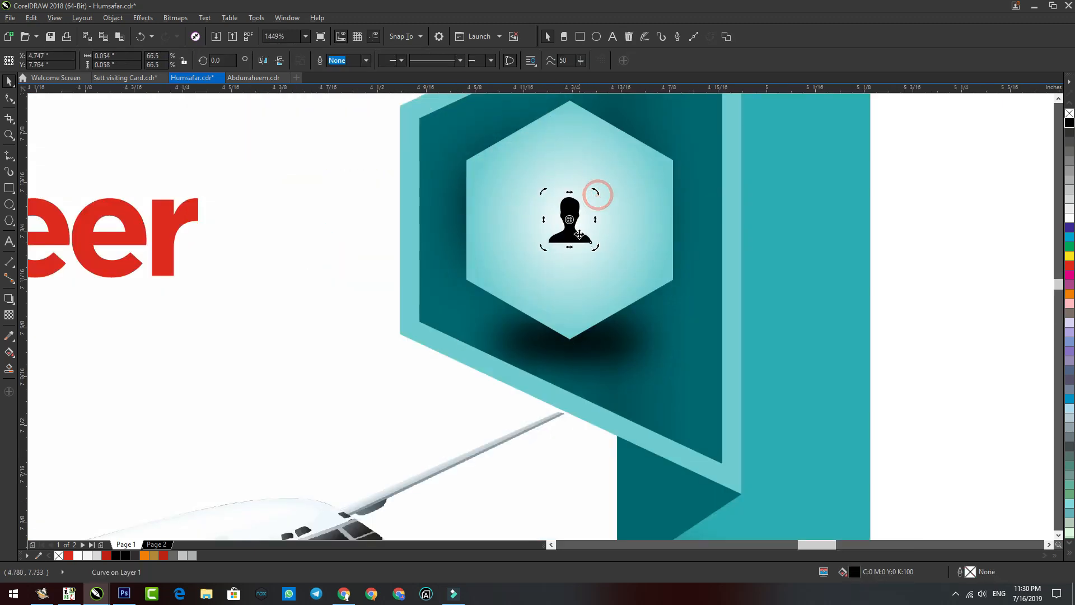
drag(592, 243, 634, 274)
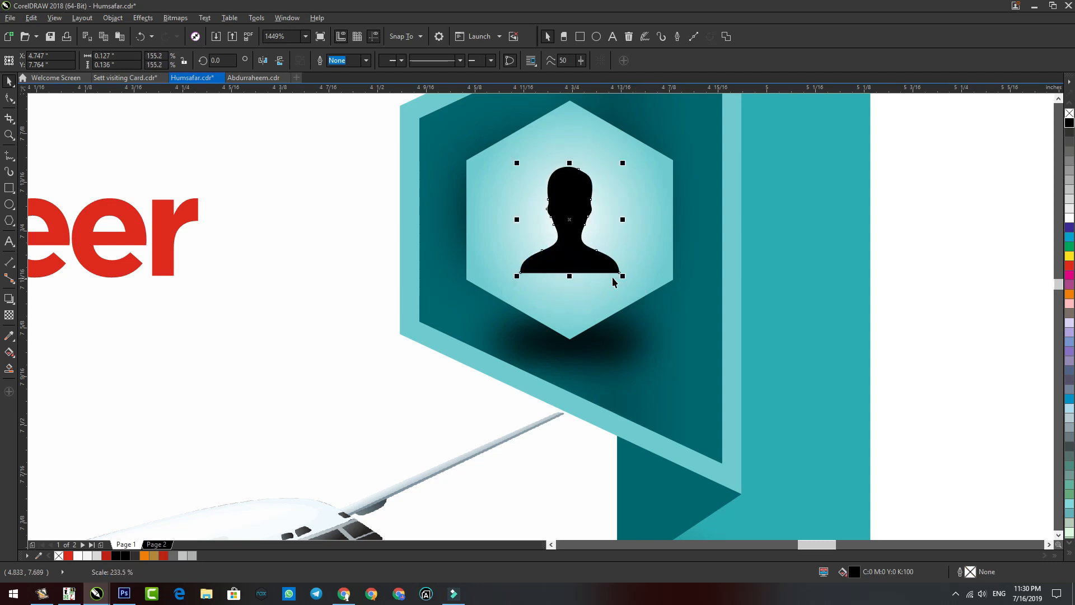
Step: Move the phone icon onto the top lower hexagon
scroll(516, 140, down, 6)
click(625, 184)
drag(628, 188, 367, 289)
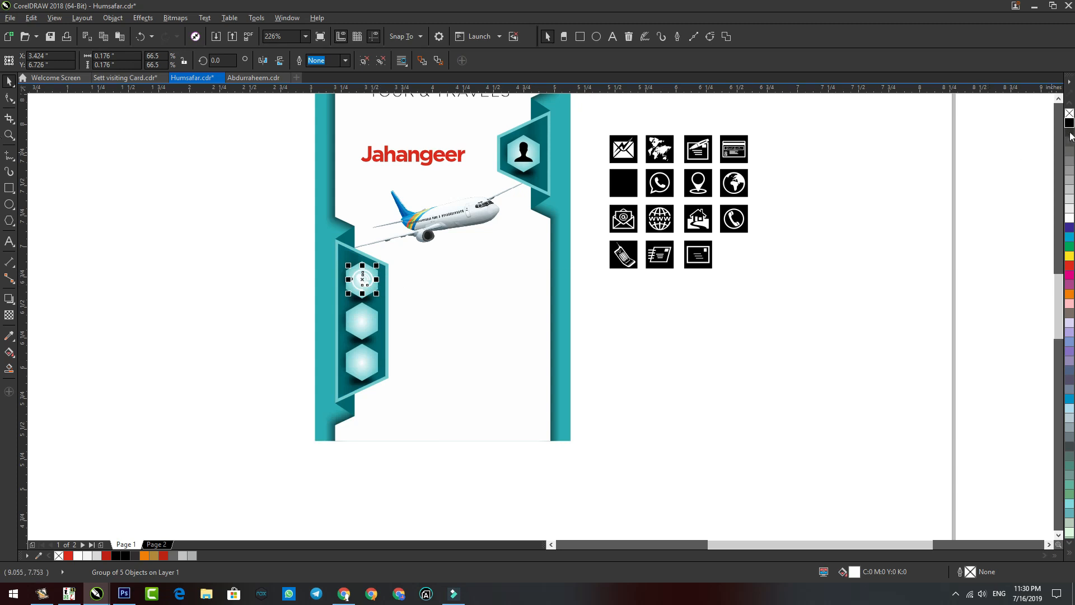
Step: Fill the envelope-@ icon black and move it into the middle lower hexagon
scroll(342, 196, up, 1)
drag(701, 223, 689, 385)
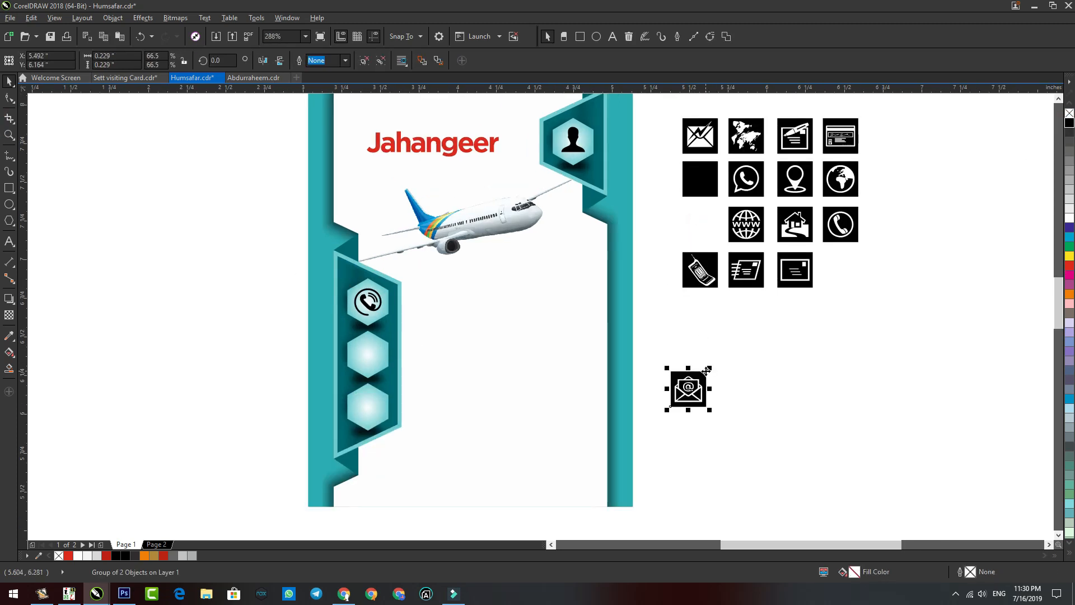
ctrl+click(705, 372)
click(691, 389)
click(1070, 123)
drag(690, 389, 368, 354)
Step: Move the location pin into the bottom hexagon and fill it black
scroll(810, 153, down, 1)
drag(817, 137, 448, 330)
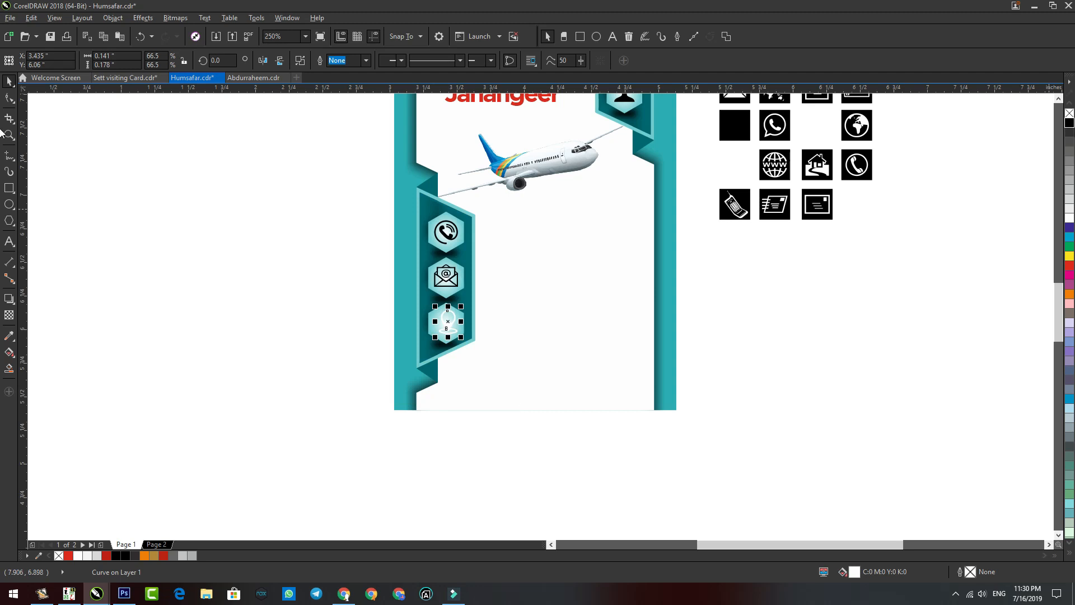
click(1070, 122)
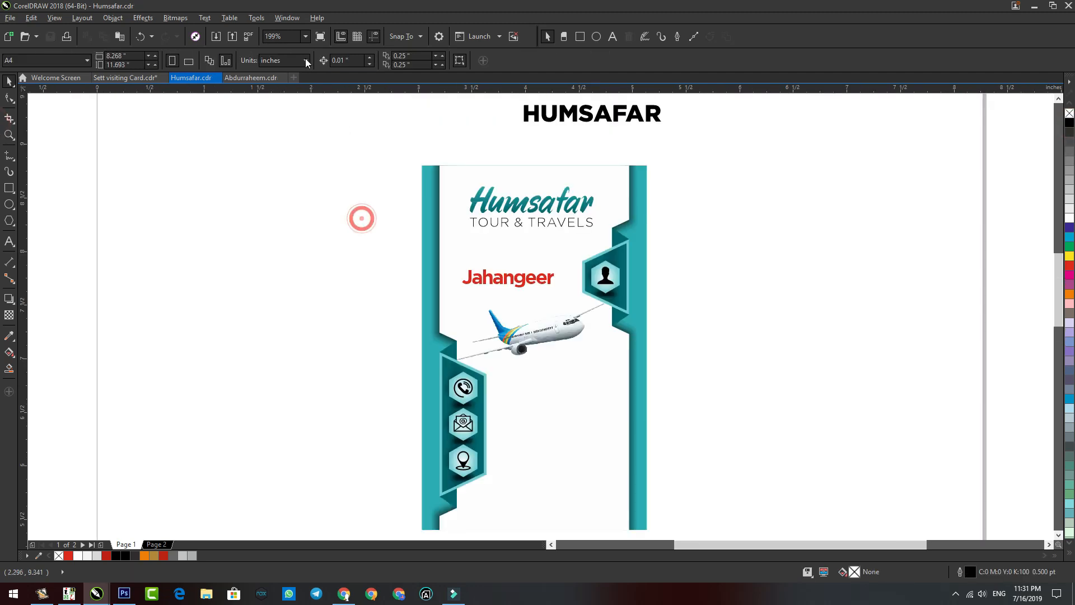
Step: Save the card and import the Bottom (8) ornament beside the page
key(ctrl+s)
key(ctrl+i)
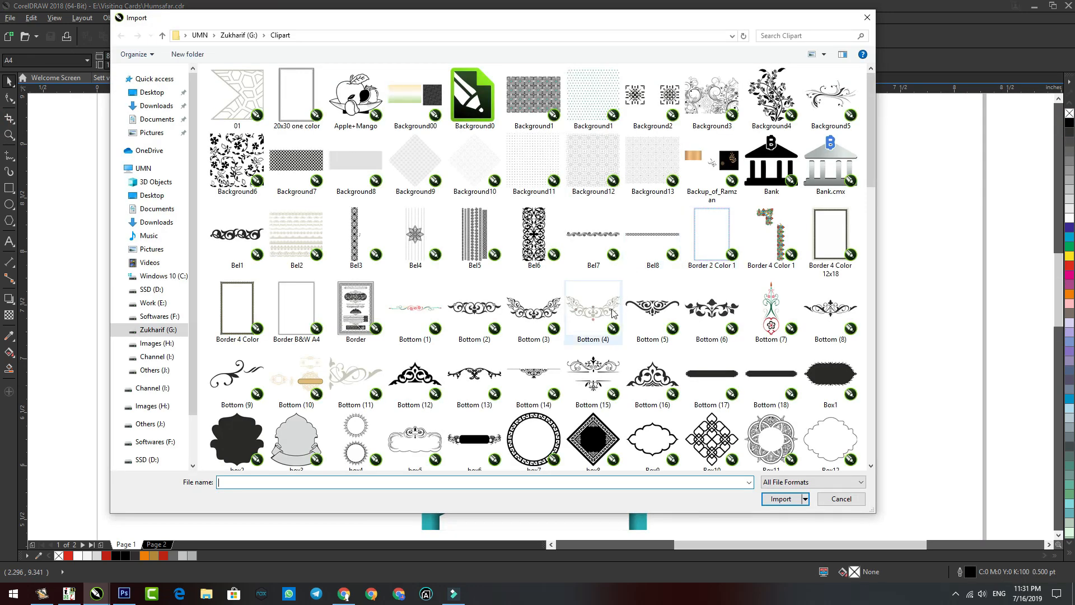
click(334, 399)
double_click(830, 314)
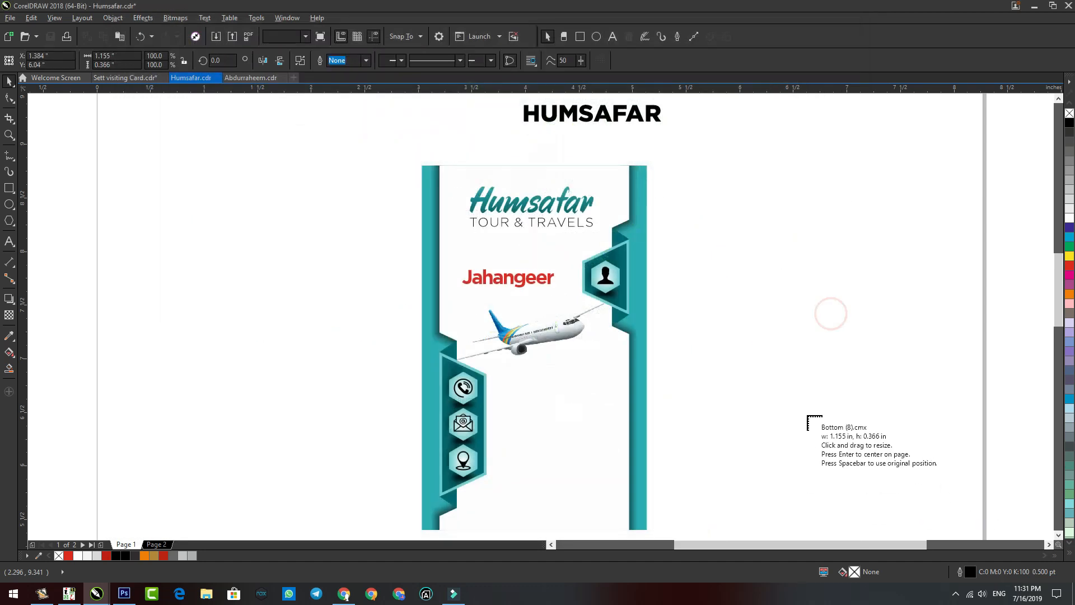
drag(807, 416, 852, 456)
Step: Place the ornament at the card's bottom, enlarge it and mirror it vertically
scroll(751, 420, right, 2)
drag(728, 412, 441, 503)
scroll(607, 499, up, 5)
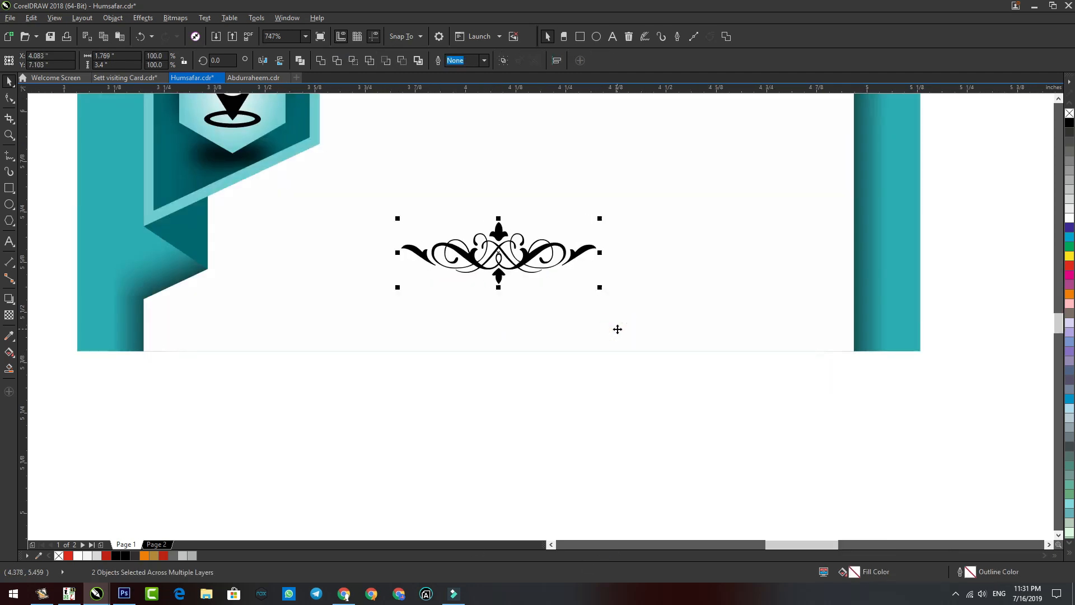
drag(599, 288, 644, 303)
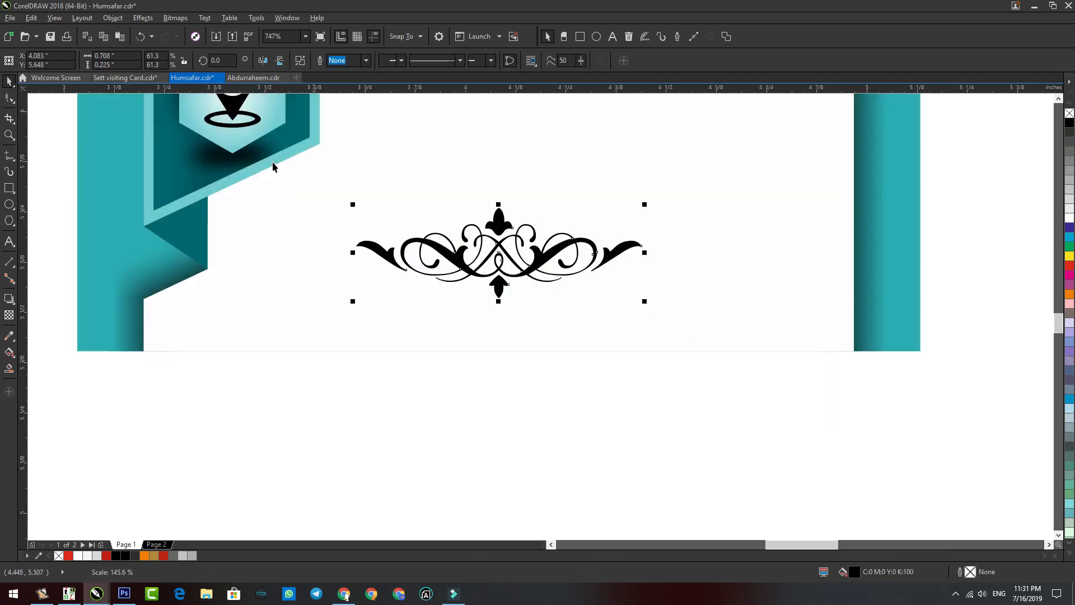
click(280, 61)
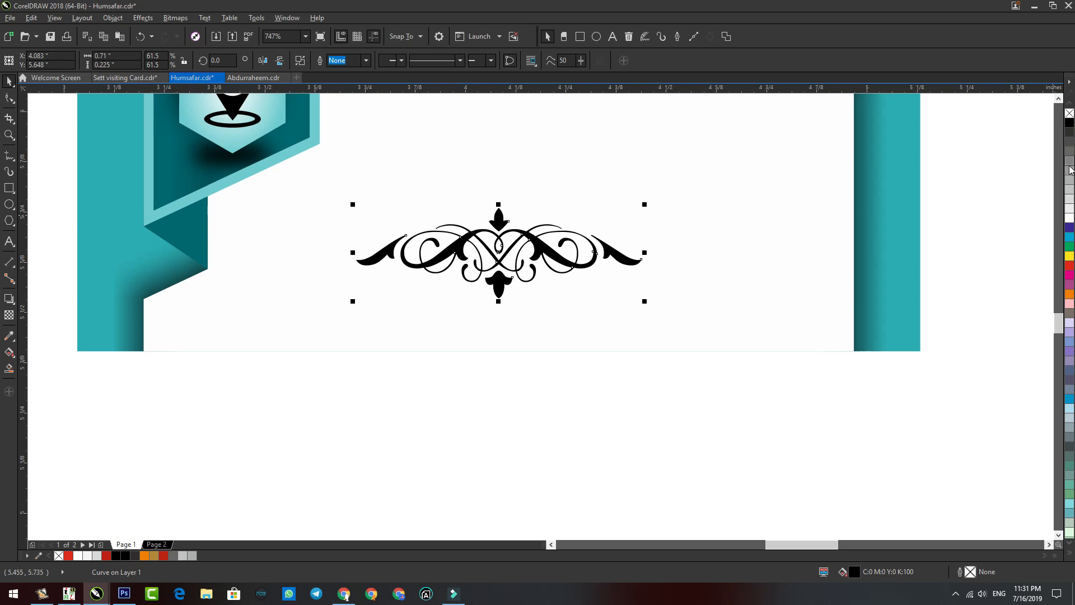
click(754, 431)
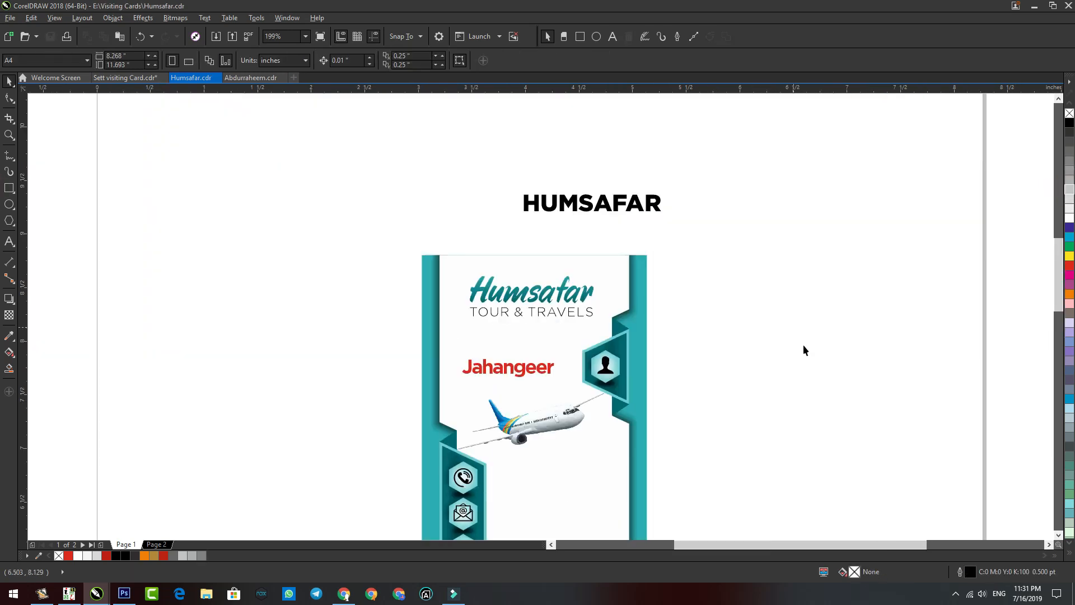
right_click(794, 330)
Step: Left-align the office address text block beside the location-pin hexagon
click(820, 401)
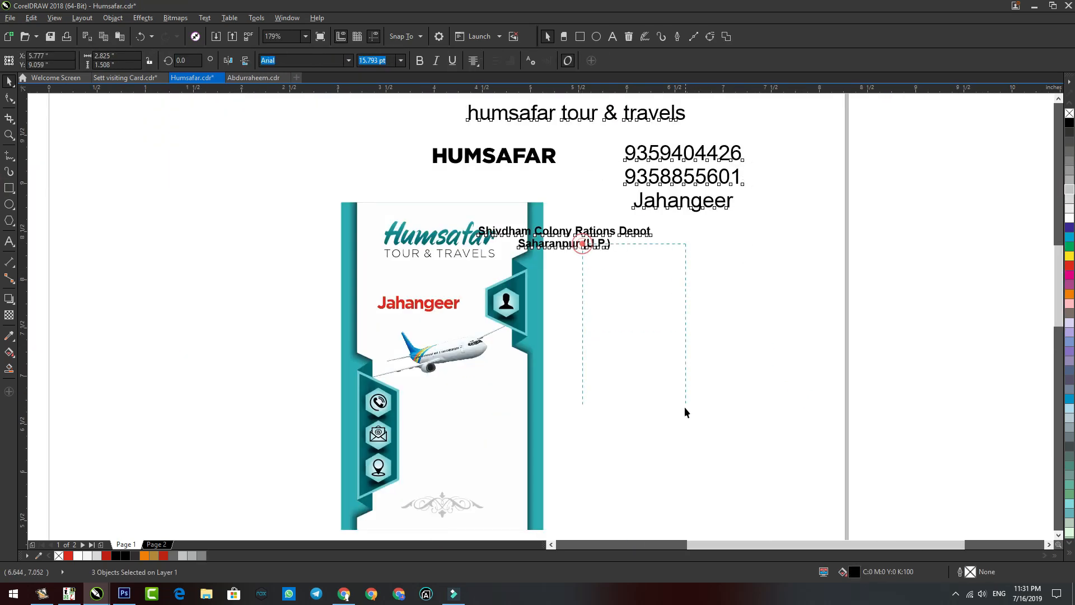
drag(684, 412, 703, 513)
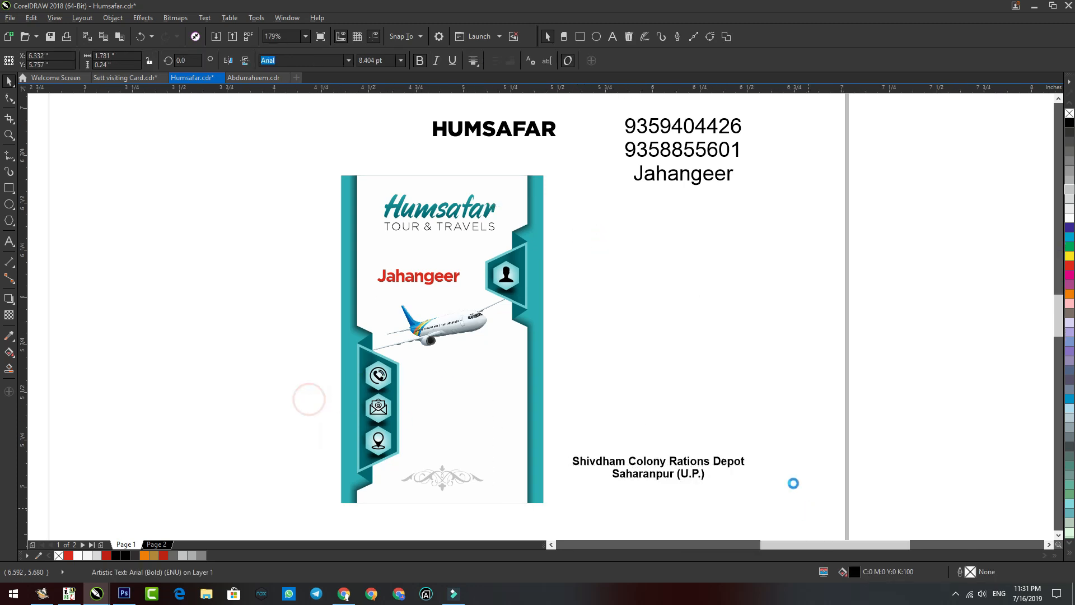
scroll(690, 394, up, 2)
key(F8)
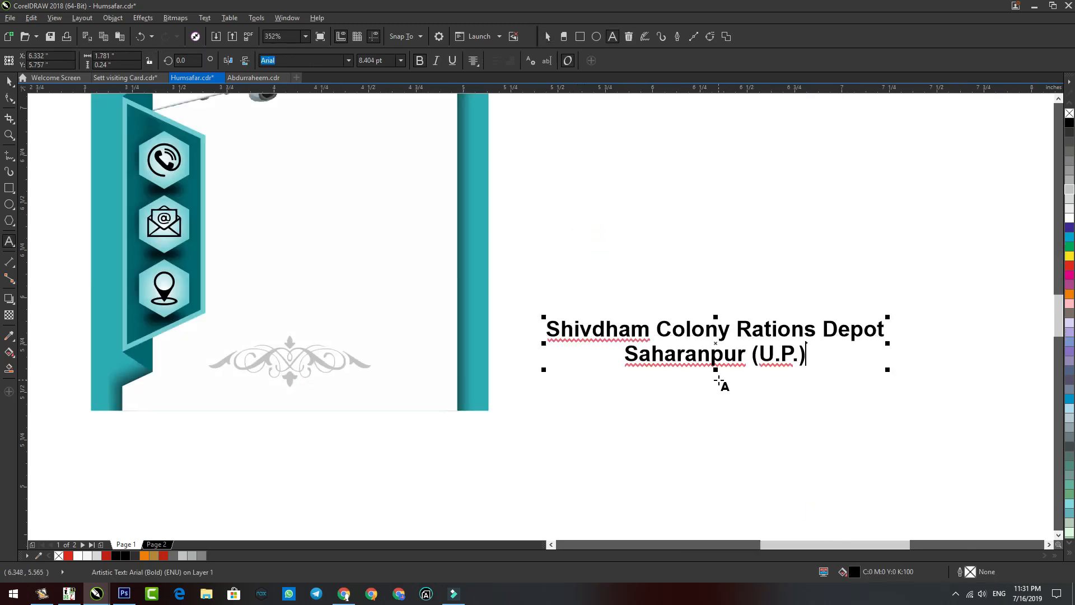
key(ctrl+l)
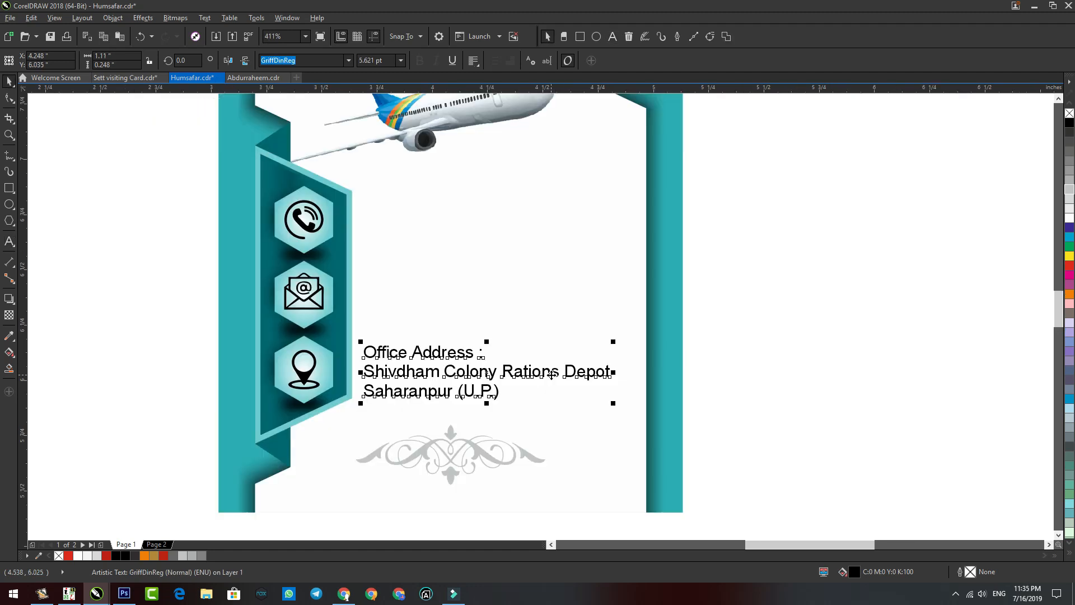
Step: Set the two address lines to 80% grey (K 80) fill
key(F8)
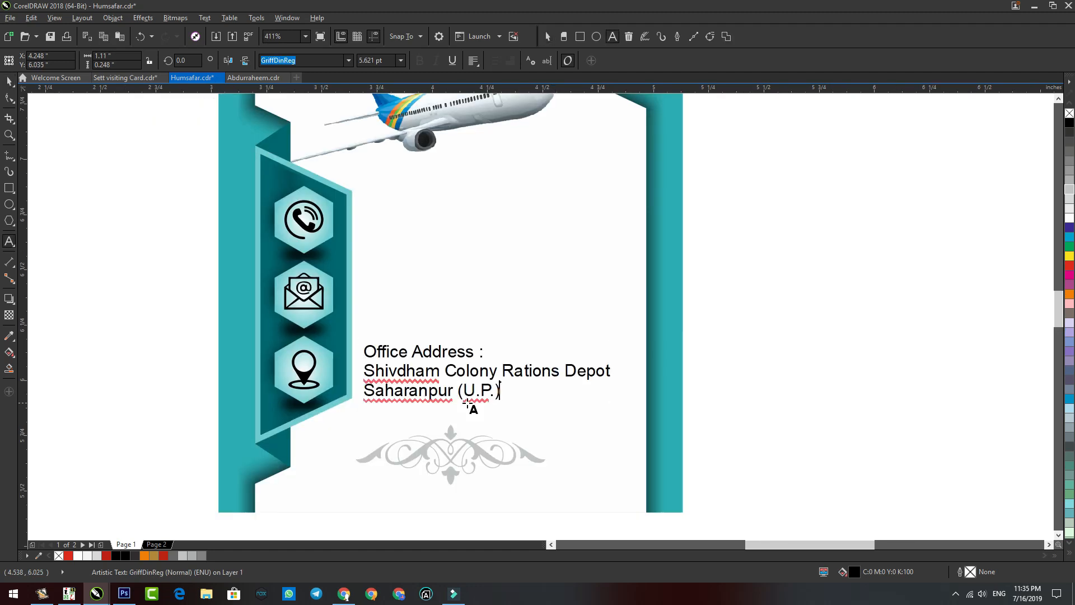
key(shift+Up)
key(shift+Home)
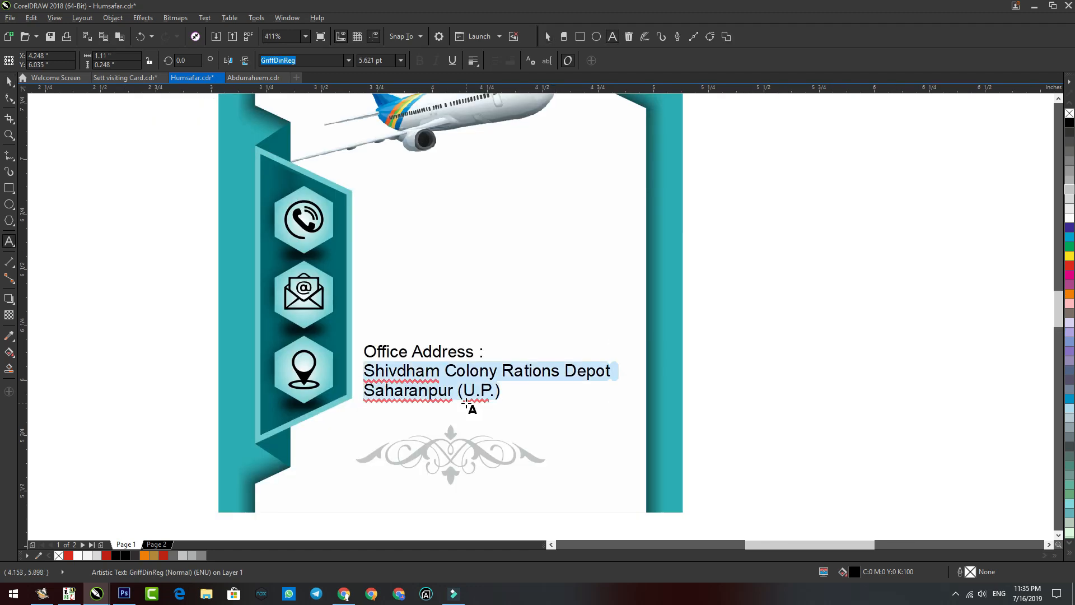
key(shift+F11)
double_click(649, 298)
text(80)
key(Return)
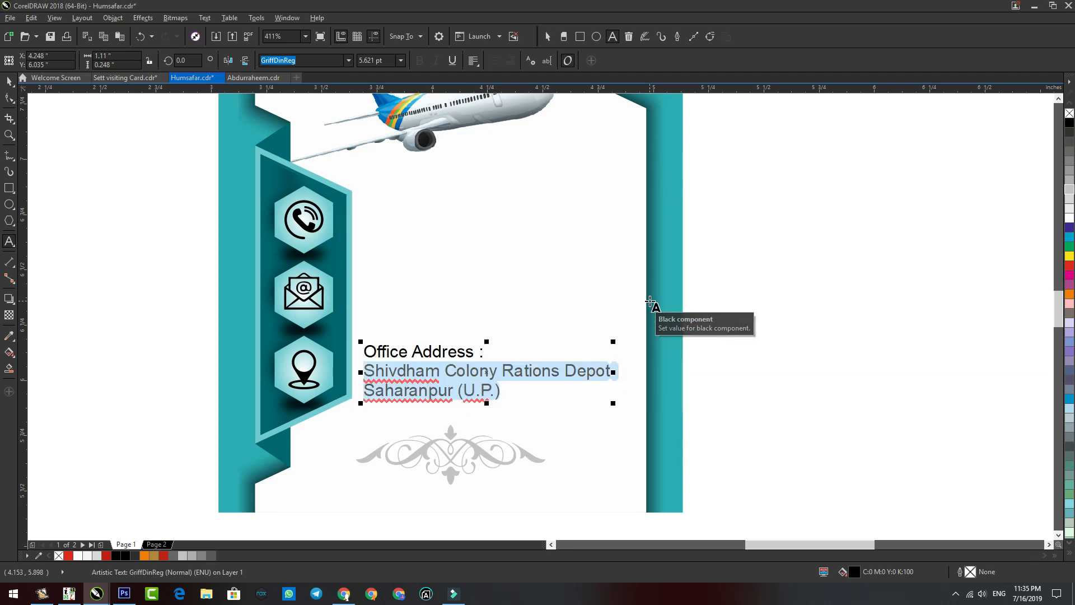
click(9, 81)
click(96, 179)
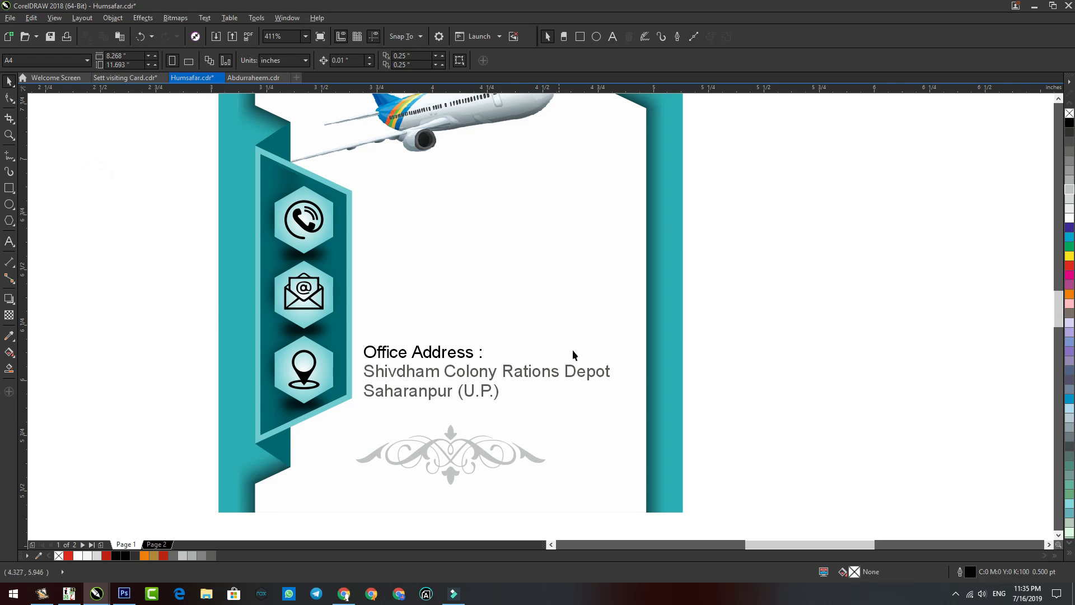
Step: Delete the name line from the phone-number text block
key(F4)
drag(720, 175, 672, 413)
key(F8)
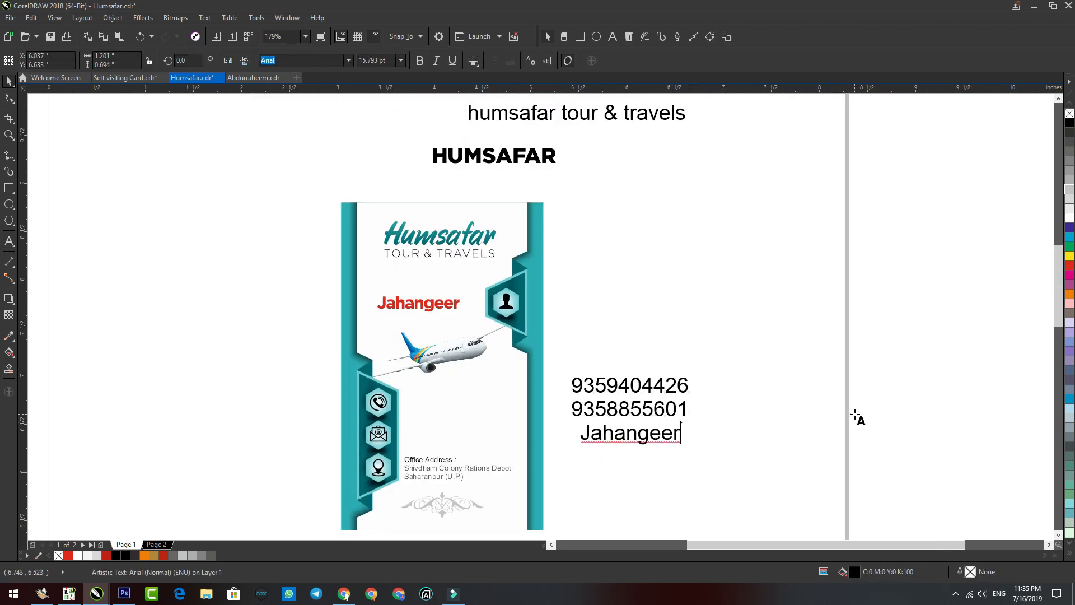
key(BackSpace)
key(BackSpace)
key(BackSpace)
key(BackSpace)
key(BackSpace)
key(BackSpace)
key(BackSpace)
key(BackSpace)
key(BackSpace)
key(BackSpace)
key(ctrl+space)
Step: Move the two phone numbers beside the phone icon and shrink them to fit
drag(653, 391, 510, 399)
drag(550, 432, 463, 418)
shift+click(442, 460)
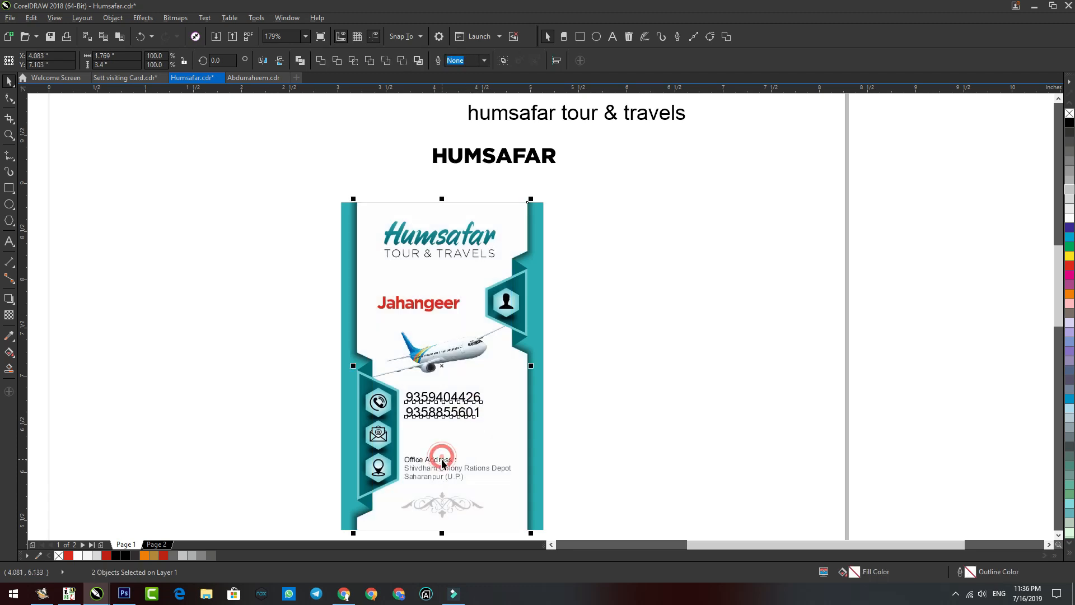
click(487, 451)
click(727, 442)
drag(312, 356, 675, 563)
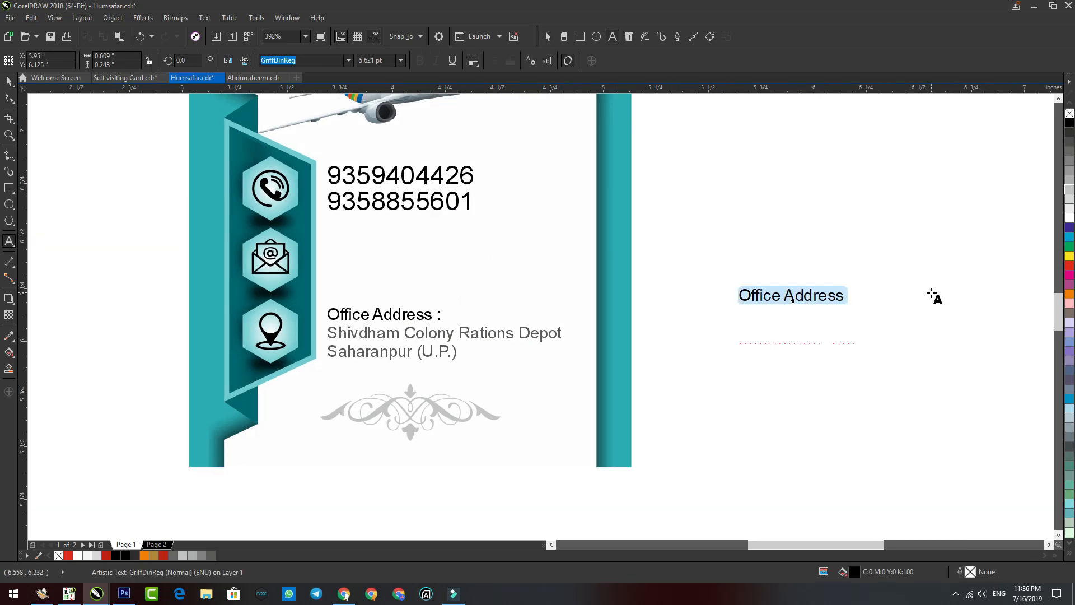
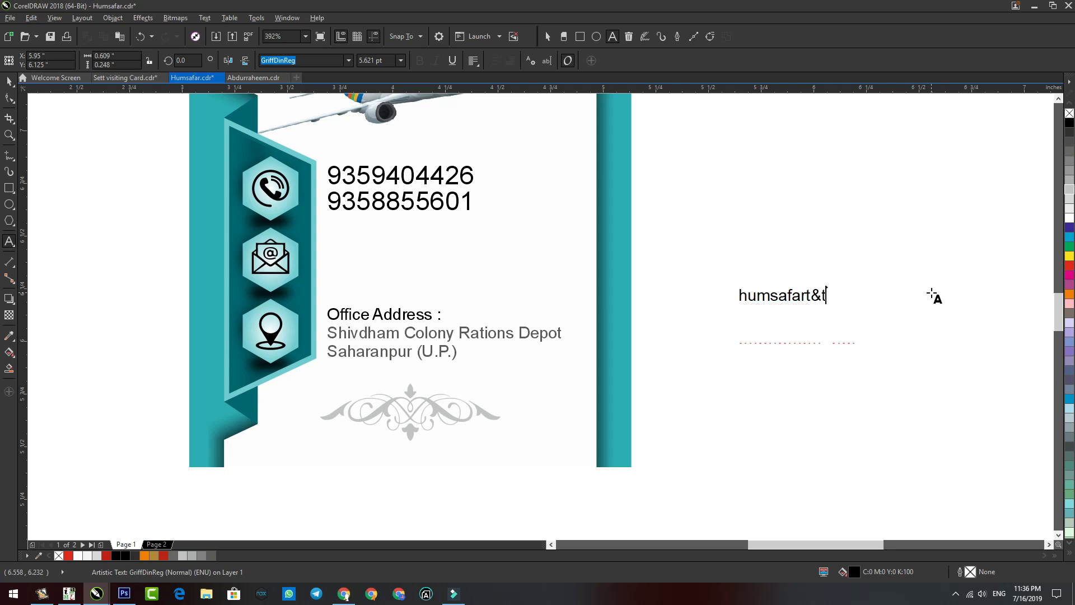
key(ctrl+space)
drag(834, 311, 427, 269)
Step: Change the red name heading to UPPERCASE with Change Case
scroll(335, 213, down, 5)
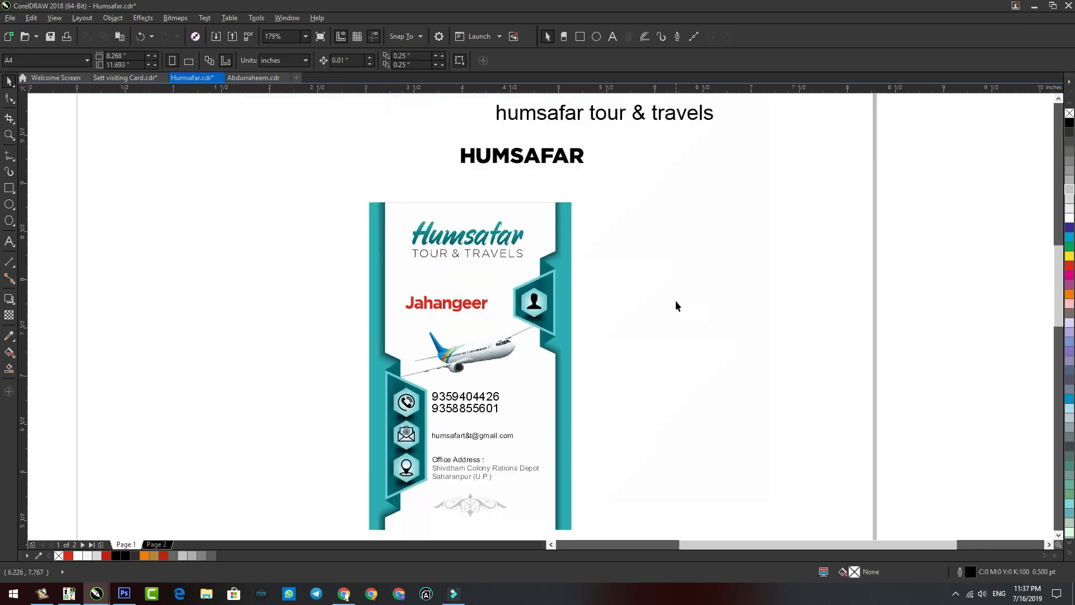
scroll(444, 329, up, 5)
click(448, 314)
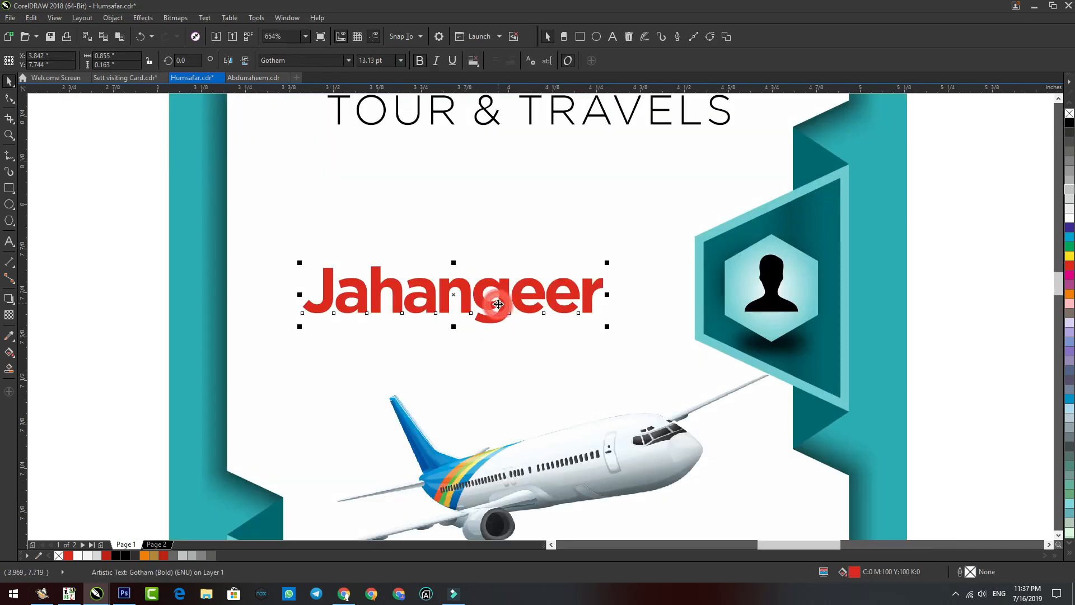
key(shift+F3)
click(498, 288)
click(495, 330)
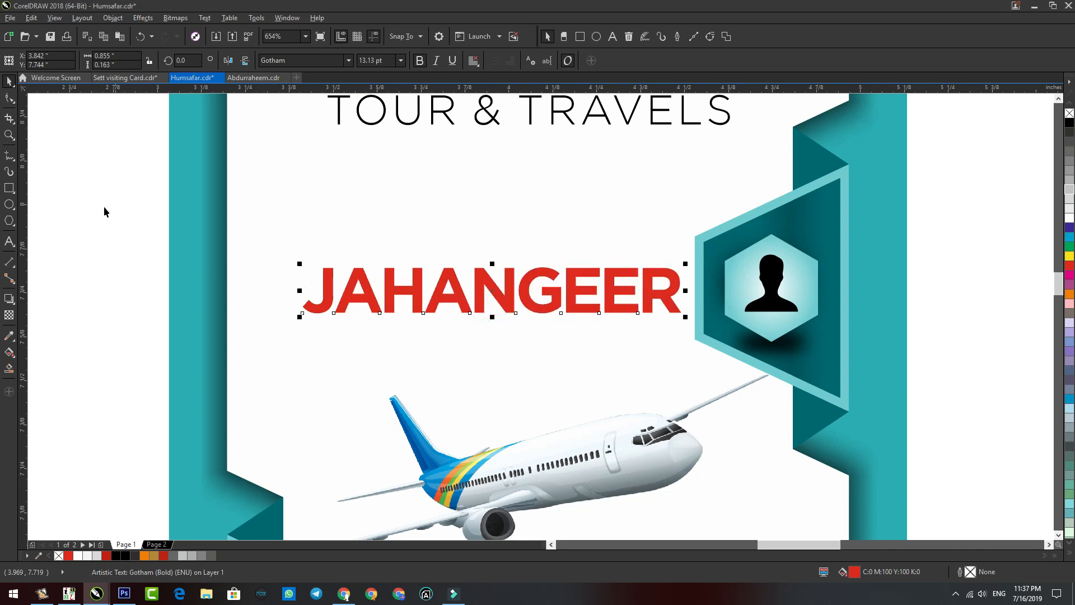
click(98, 199)
Step: Zoom out to the whole card and start a new text object to its right
key(F8)
scroll(526, 198, down, 4)
click(763, 288)
Step: Type a letter H in the Bad Films font and enlarge it to about twice its size
text(H)
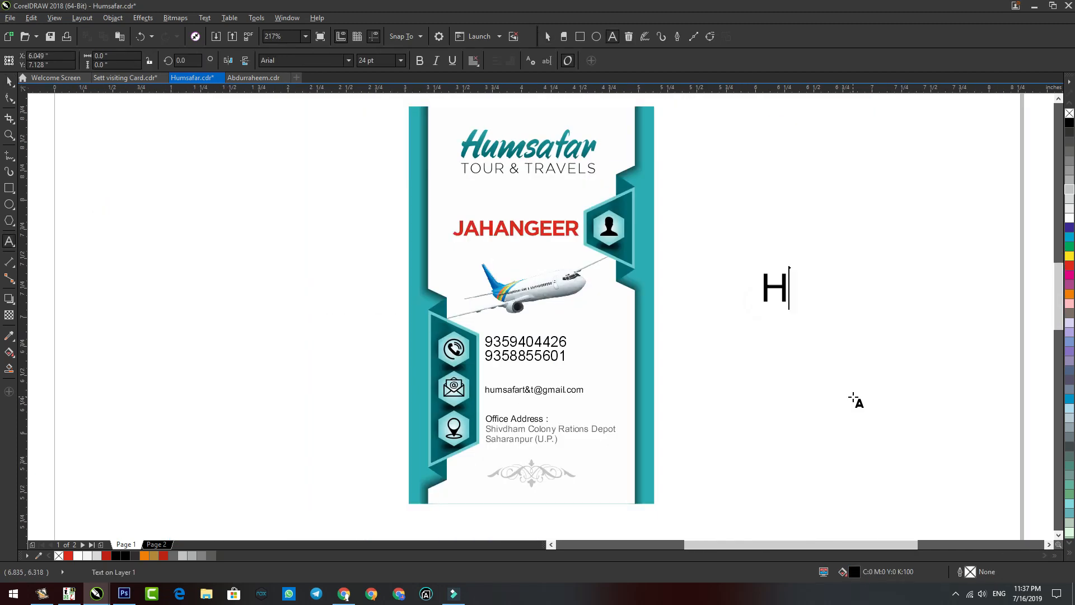
key(ctrl+space)
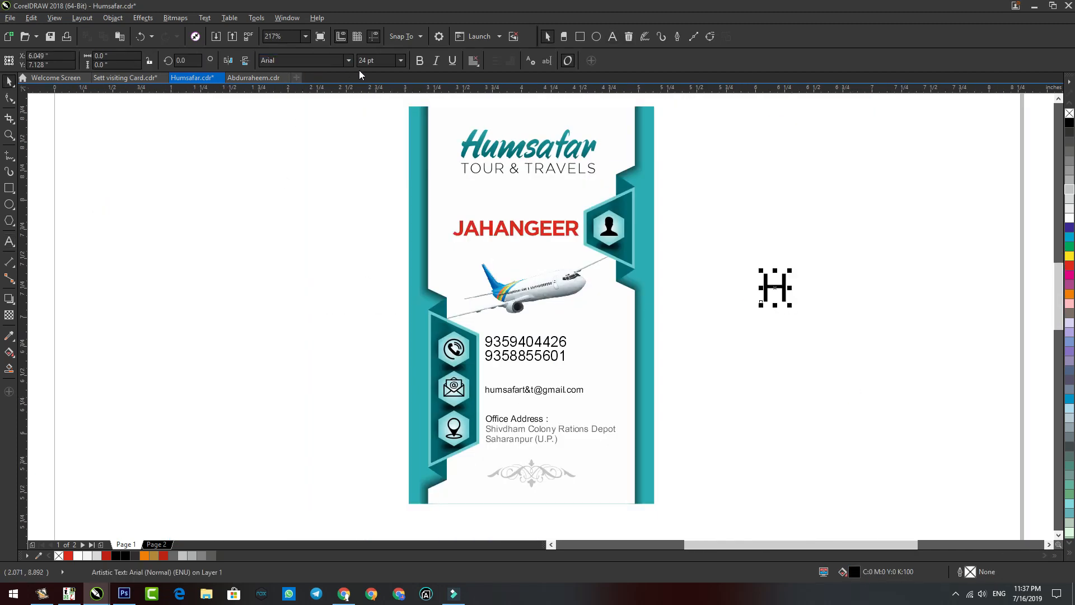
click(347, 62)
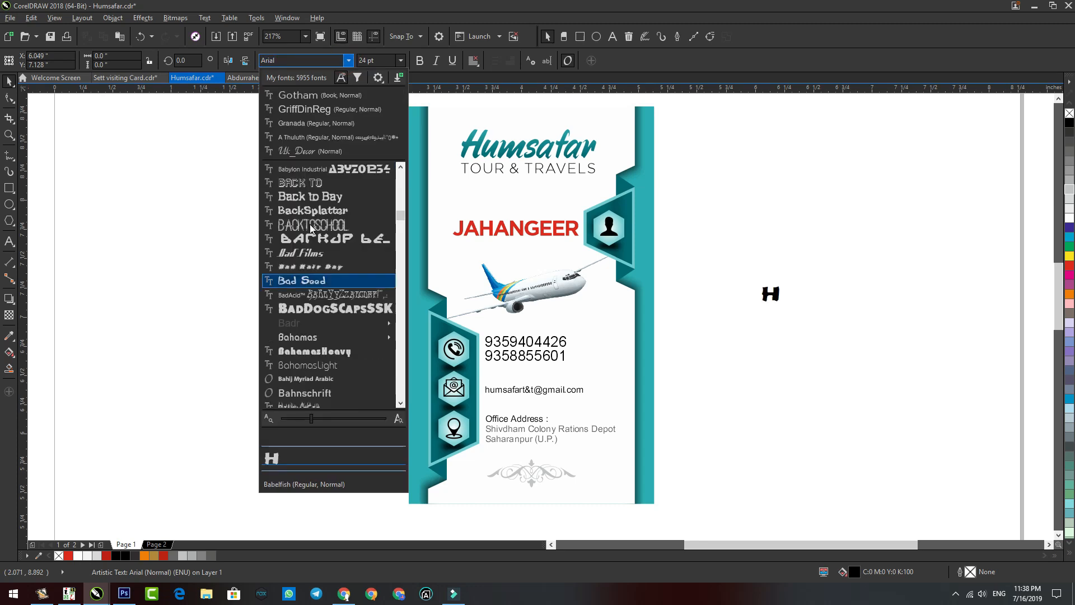
click(311, 254)
drag(793, 309, 833, 372)
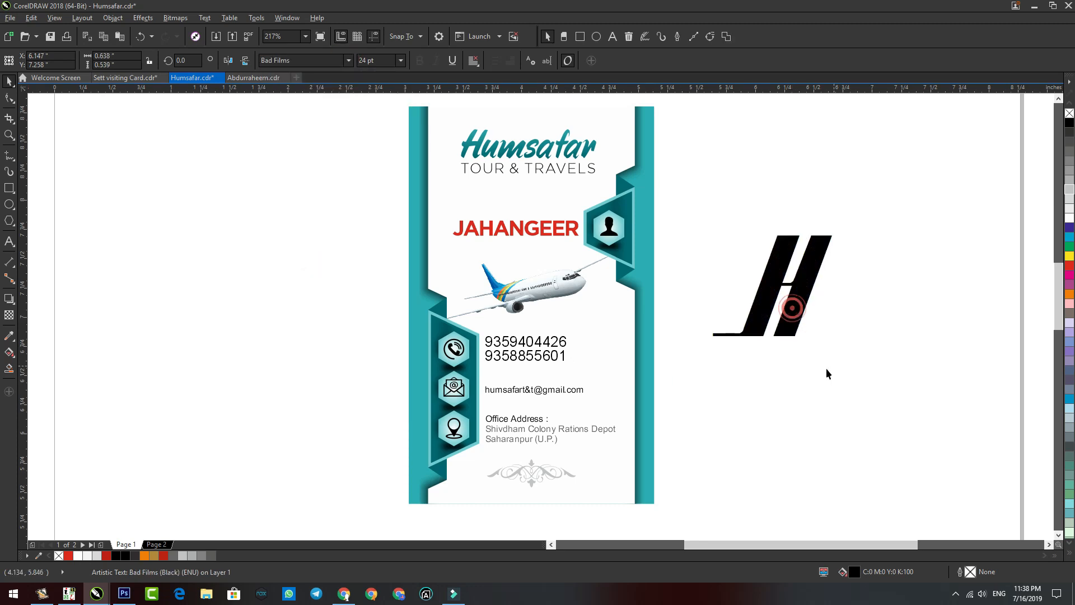
Step: Convert the H to curves, move it behind the name, and start editing its nodes
key(ctrl+q)
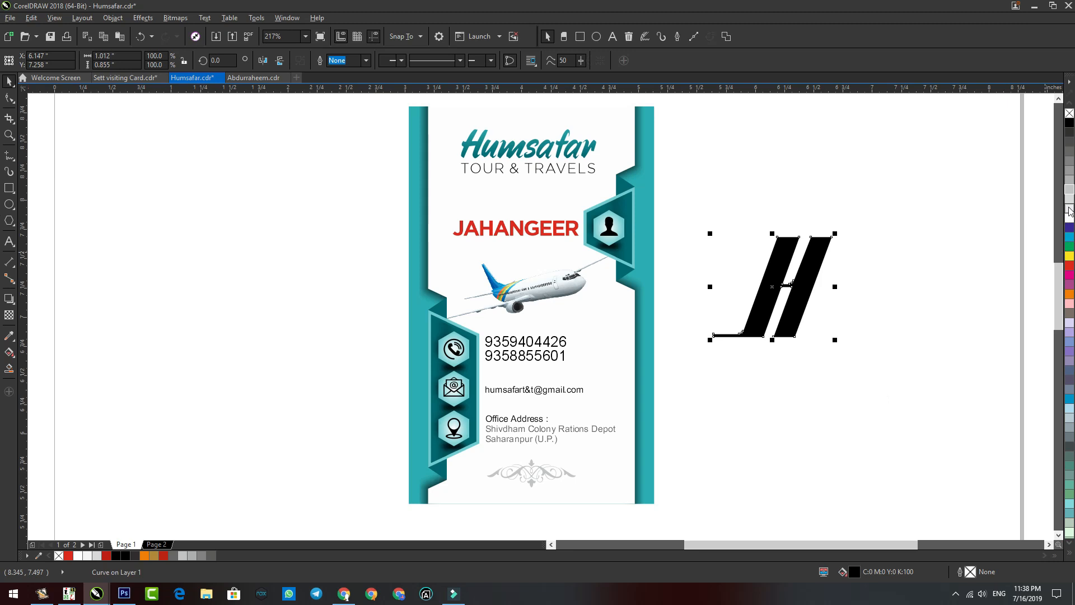
drag(805, 280, 520, 207)
key(F10)
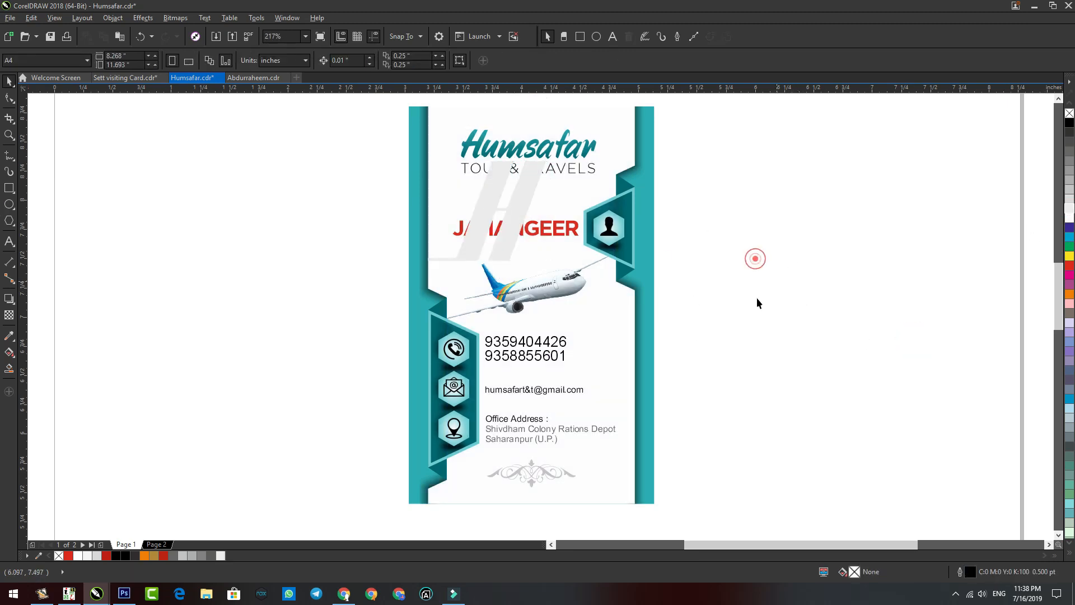
scroll(658, 288, up, 3)
Step: Stretch the H watermark's top nodes upward toward the top of the card
drag(641, 287, 673, 222)
key(space)
scroll(507, 241, down, 2)
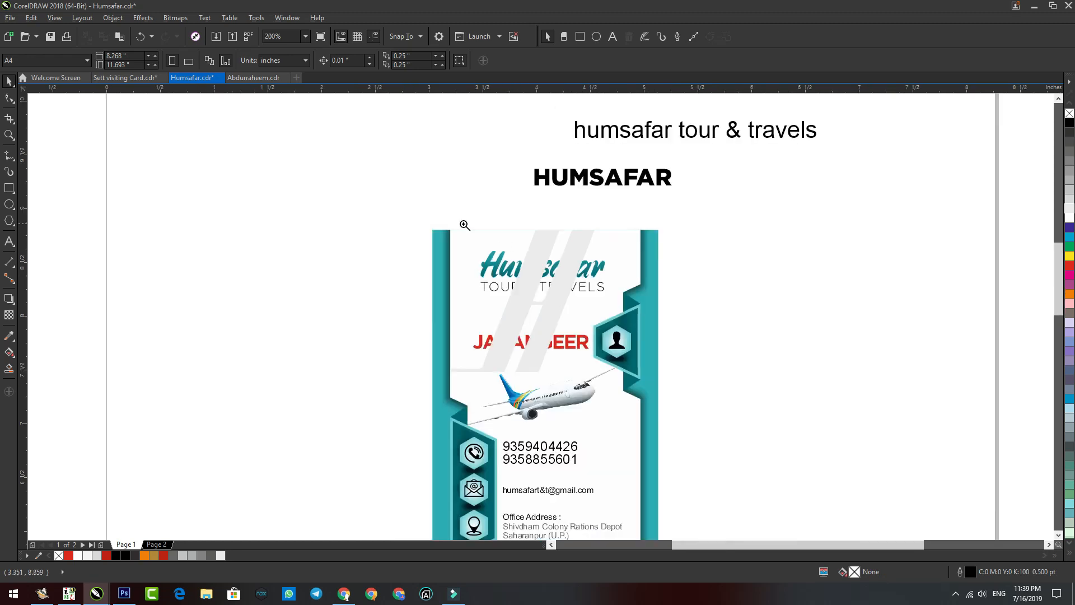
Step: Inspect the card's objects up close, then show the finished card in full-screen preview
drag(755, 491, 754, 492)
drag(368, 110, 624, 344)
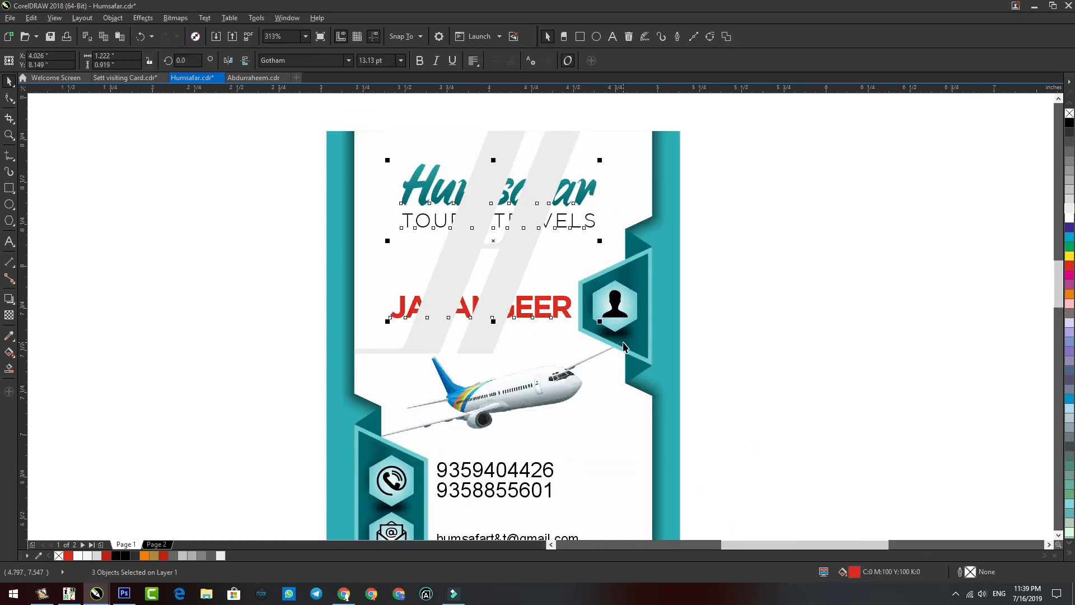
click(825, 303)
scroll(653, 281, down, 2)
key(F2)
drag(690, 179, 470, 516)
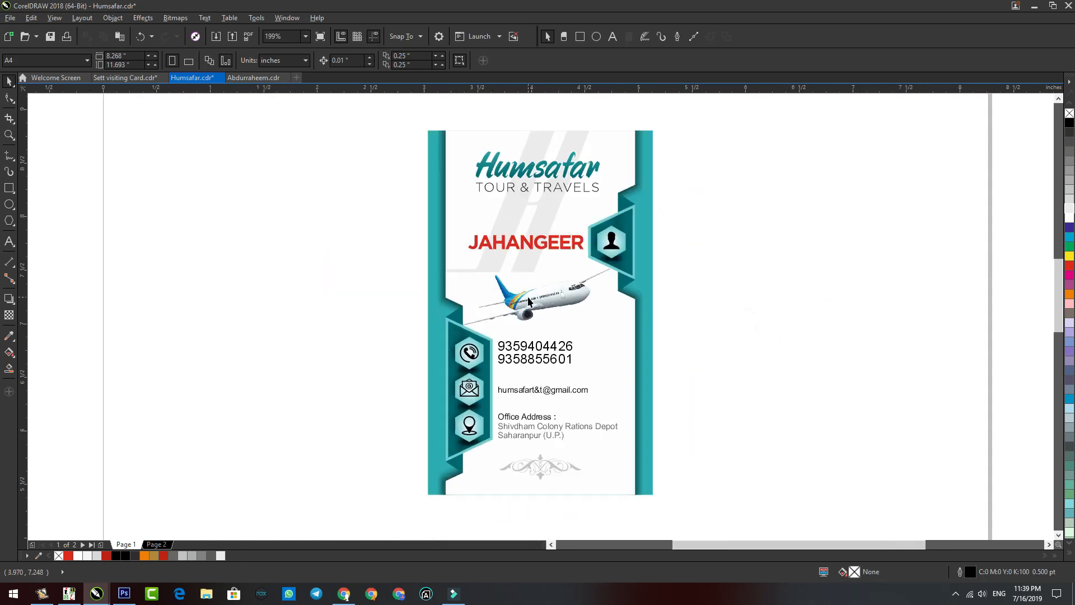
click(355, 467)
drag(406, 503, 734, 175)
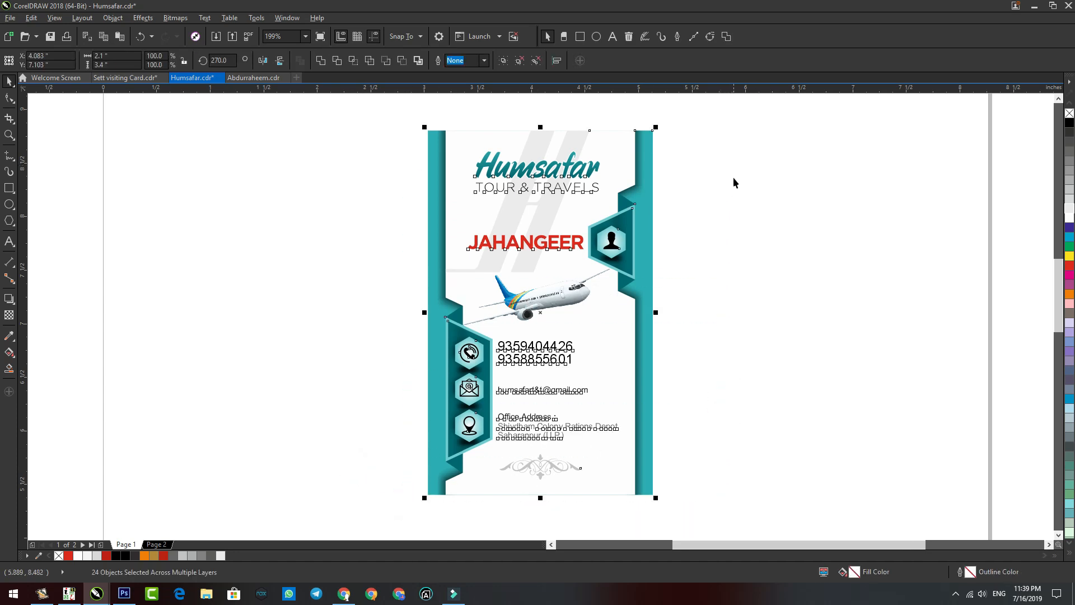
click(302, 319)
key(F9)
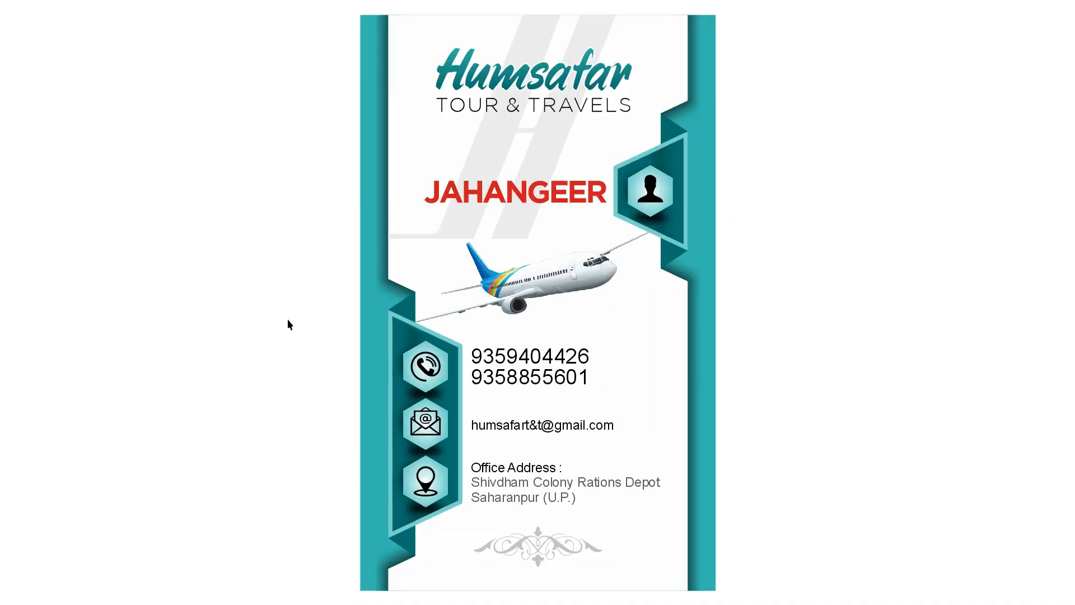